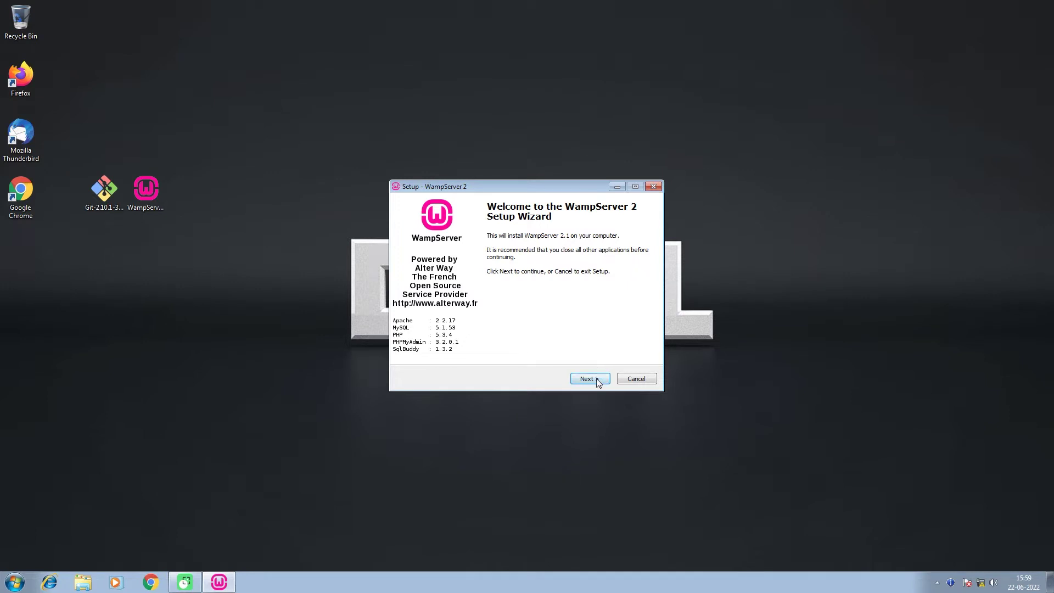
Accept the WampServer 2 license agreement and install it into c:\wamp, dismissing the color scheme notification
left_click(446, 346)
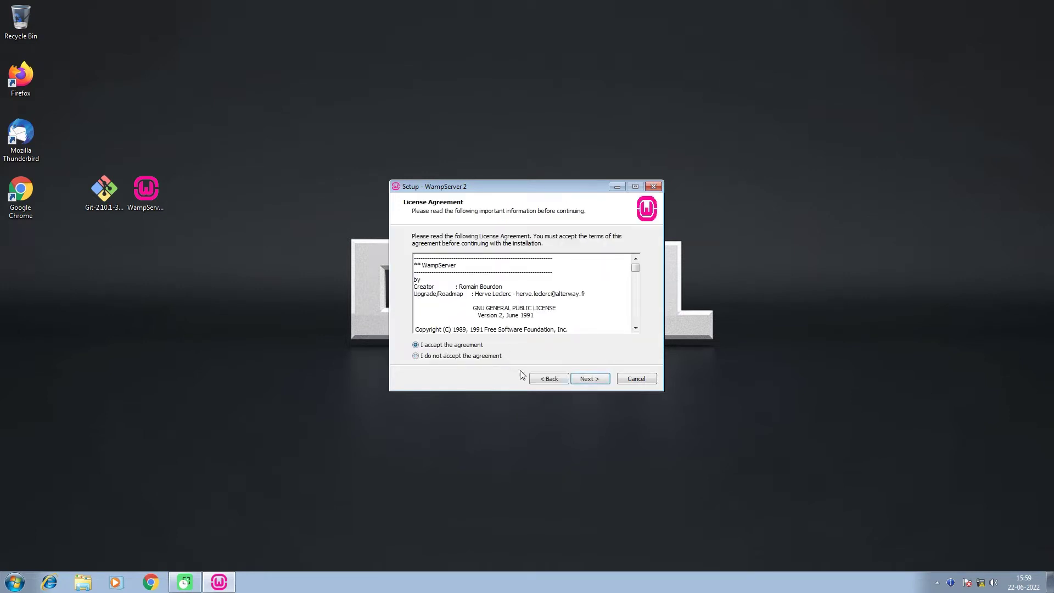
left_click(591, 380)
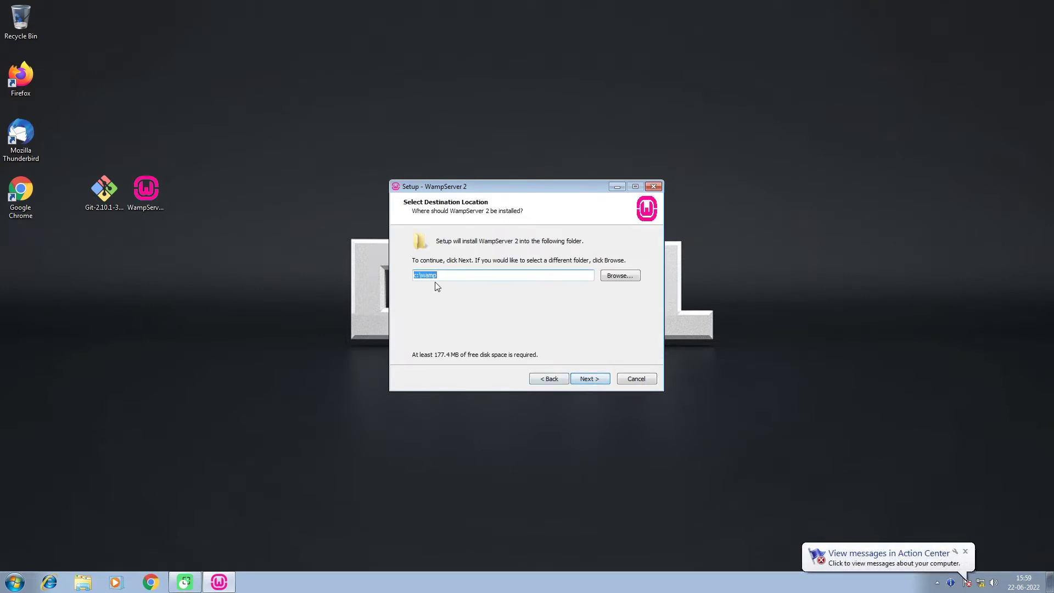
left_click(591, 379)
left_click(593, 379)
left_click(590, 379)
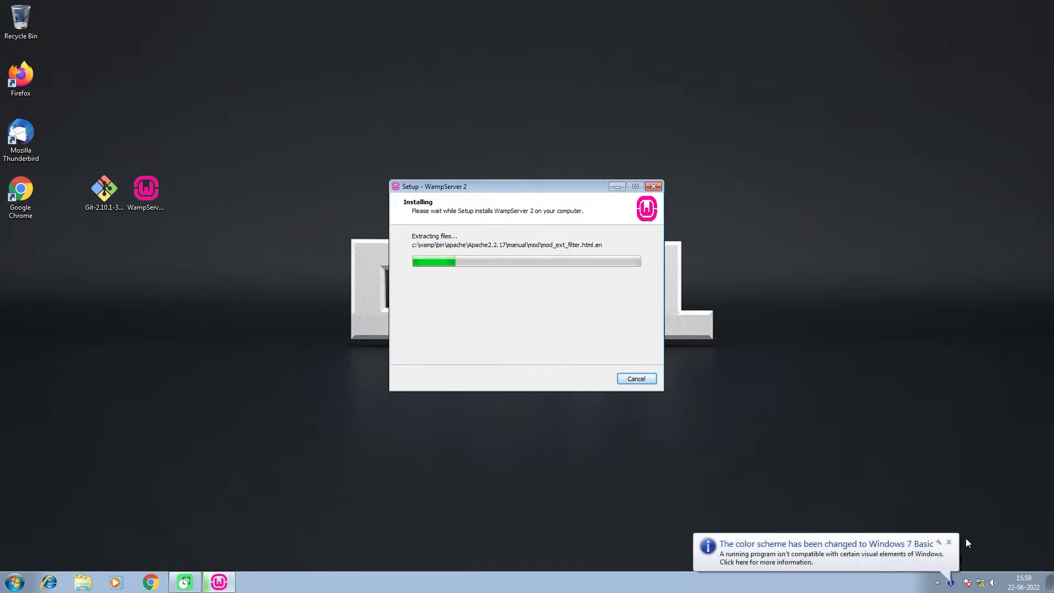
left_click(950, 543)
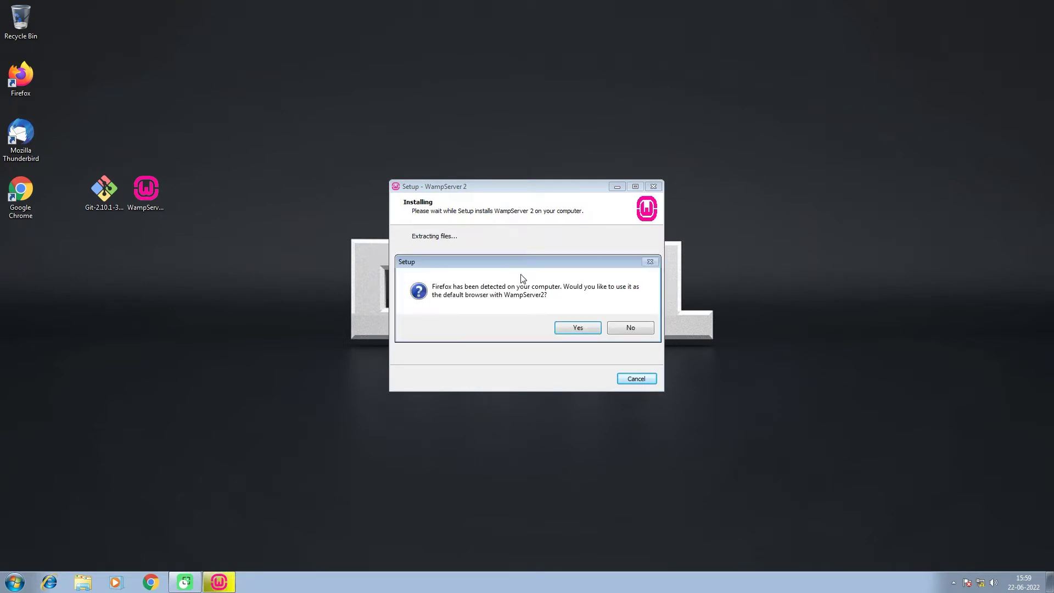
Use Firefox as WampServer's default browser, keep the default PHP mail parameters, and finish setup with WampServer launching
left_click(578, 328)
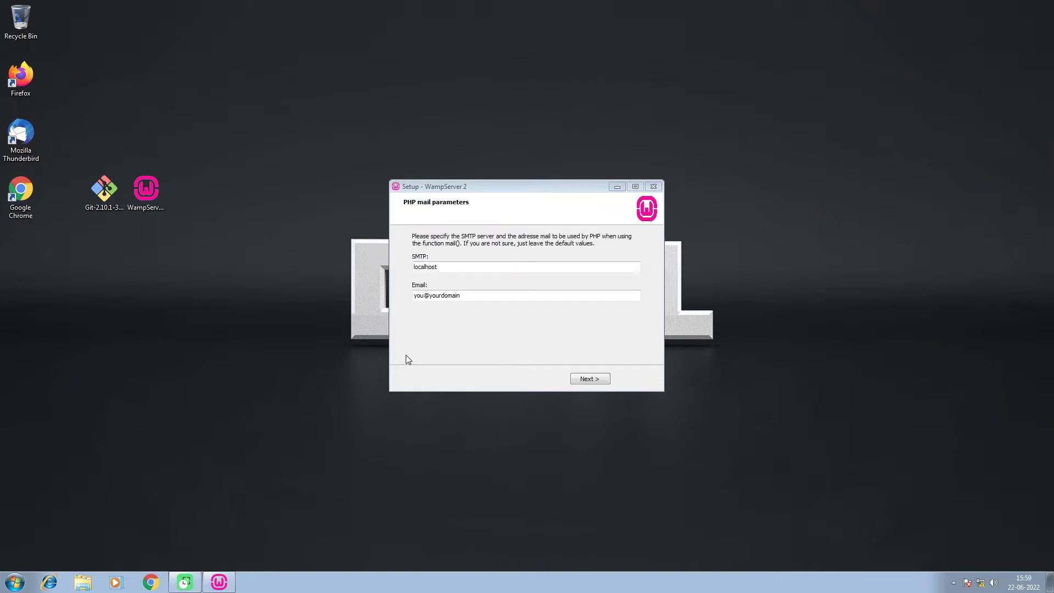
left_click(591, 379)
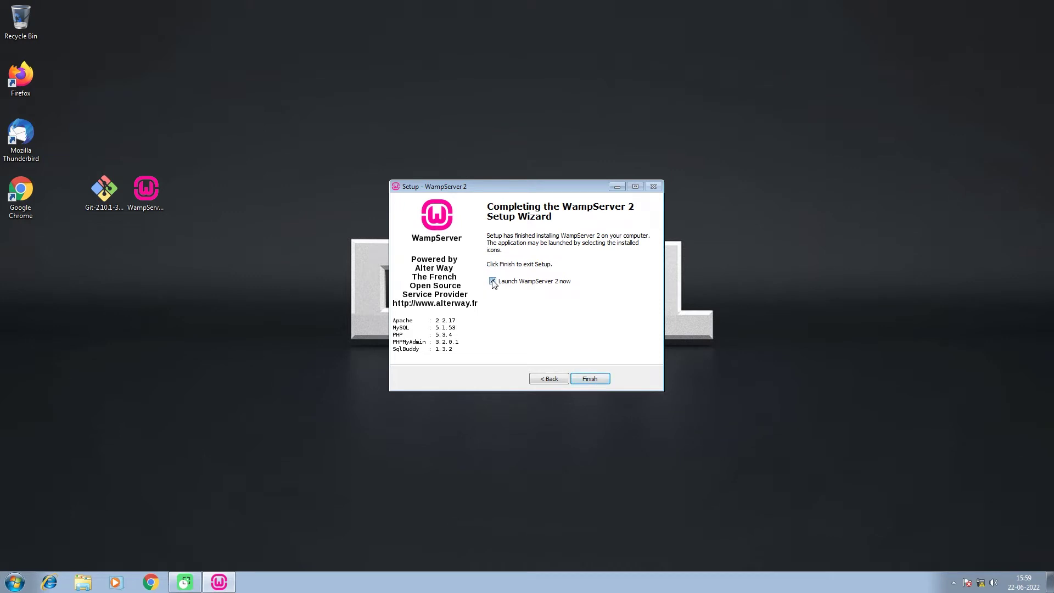
left_click(595, 380)
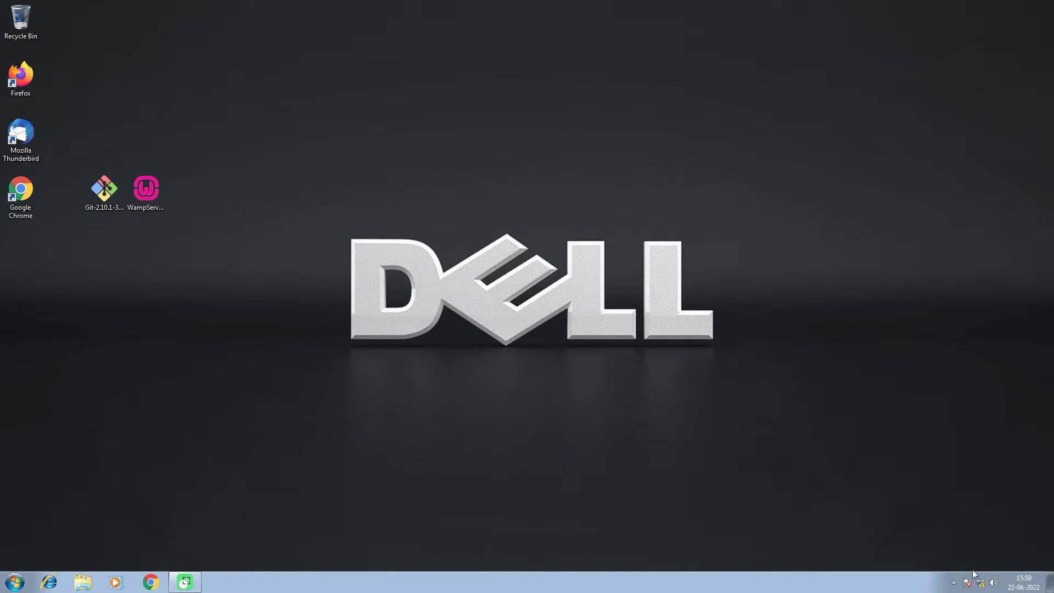
Open WampServer's Localhost page in Firefox and decline making Firefox the default browser
left_click(955, 583)
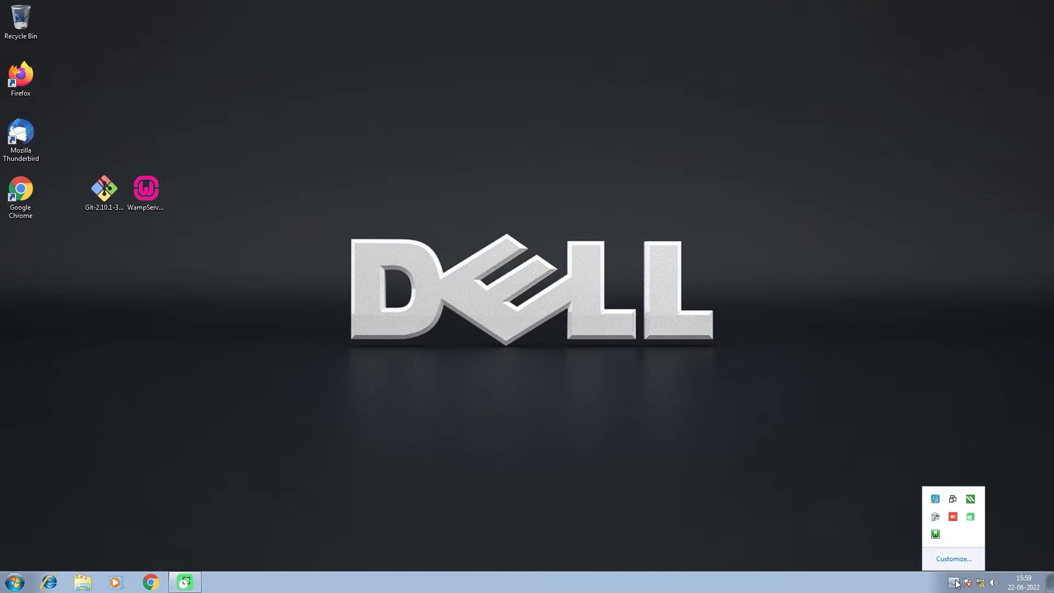
left_click(935, 533)
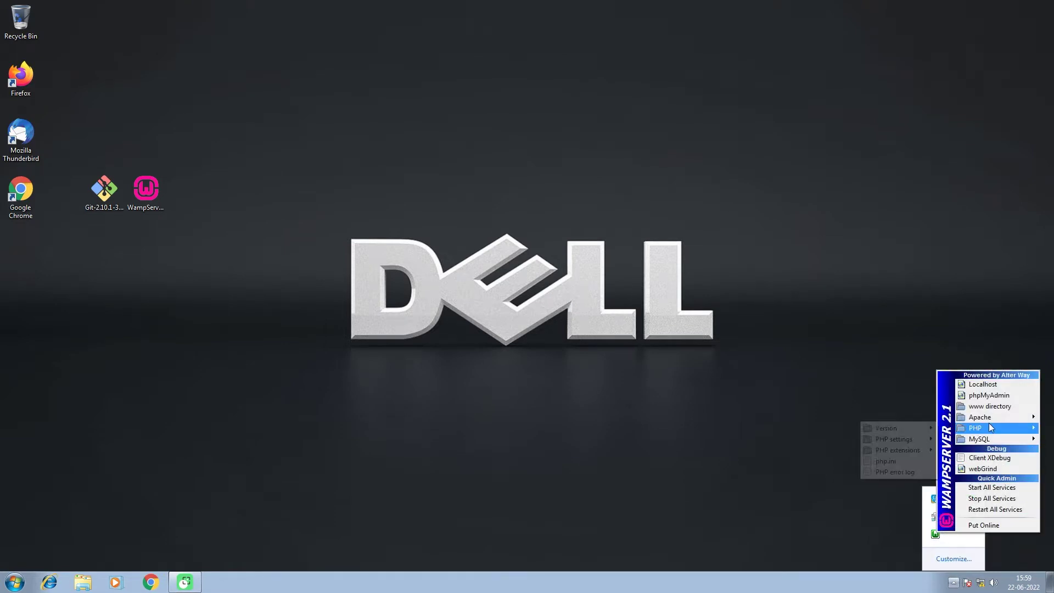
left_click(983, 384)
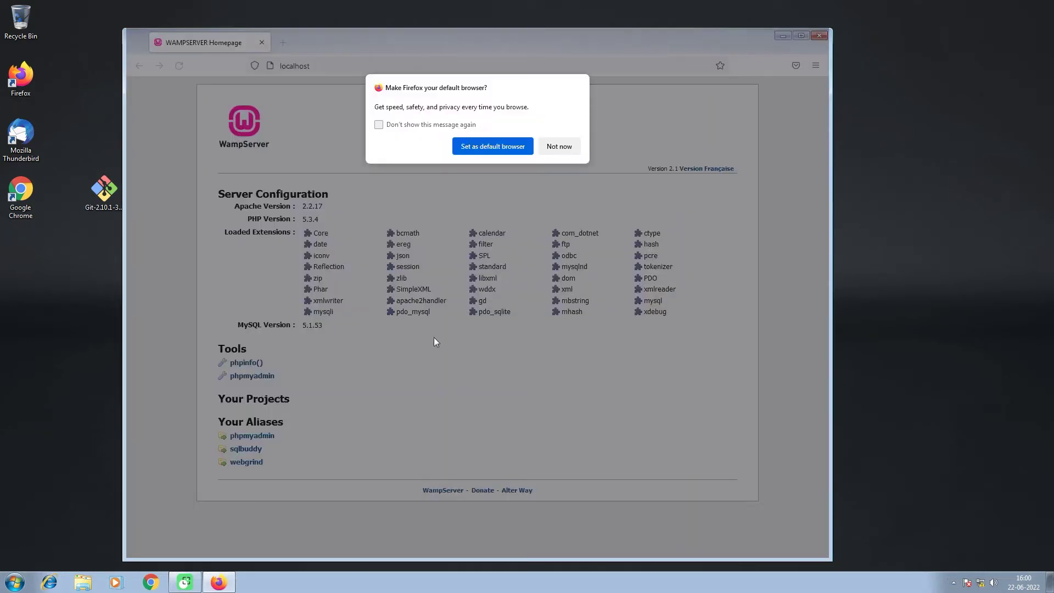
left_click(560, 147)
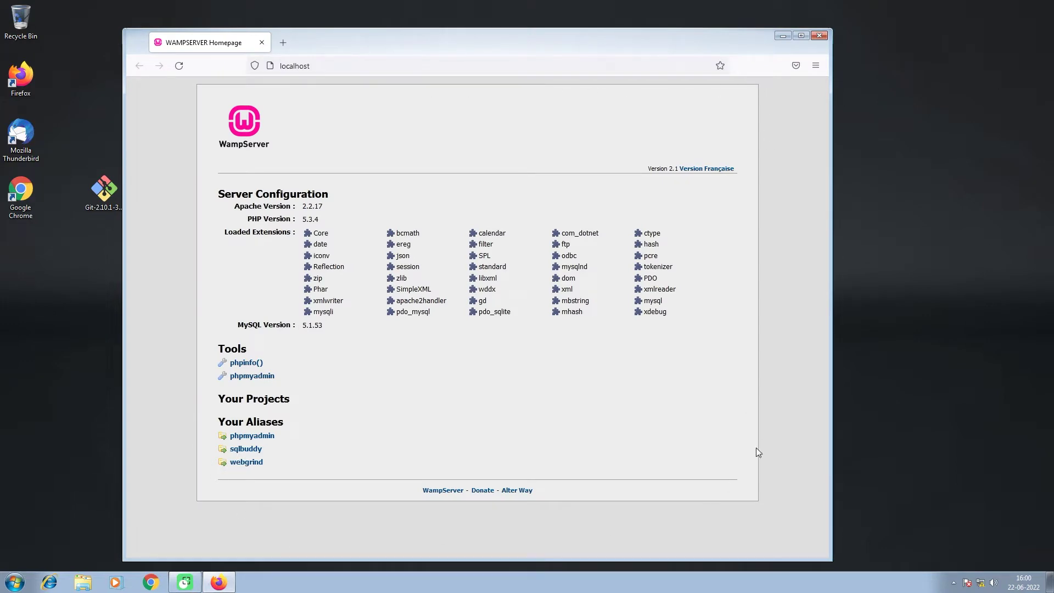
Enable Apache's rewrite_module in WampServer
left_click(954, 583)
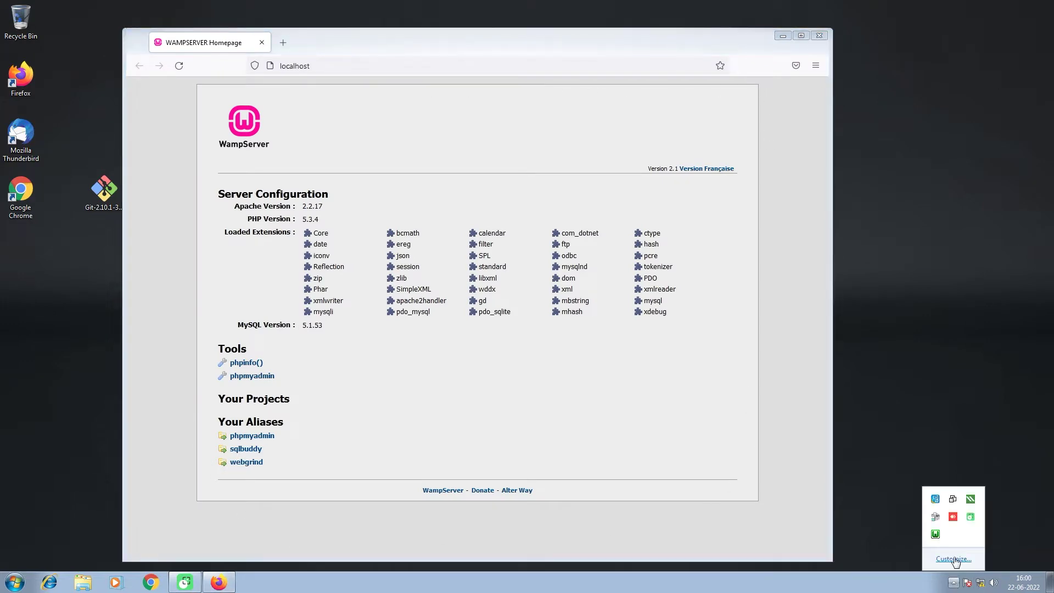
left_click(936, 534)
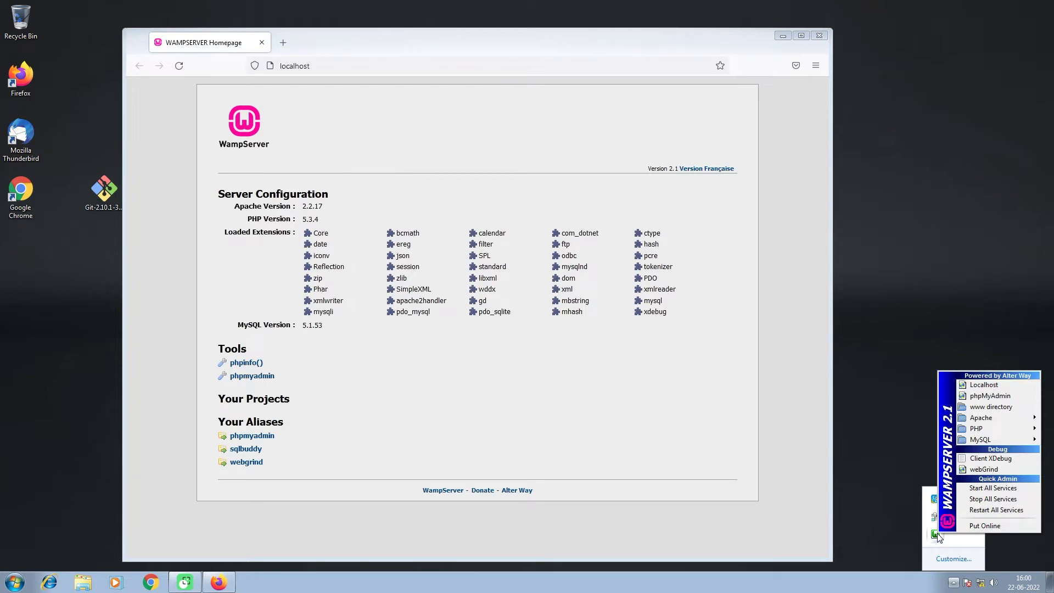
mouse_move(983, 419)
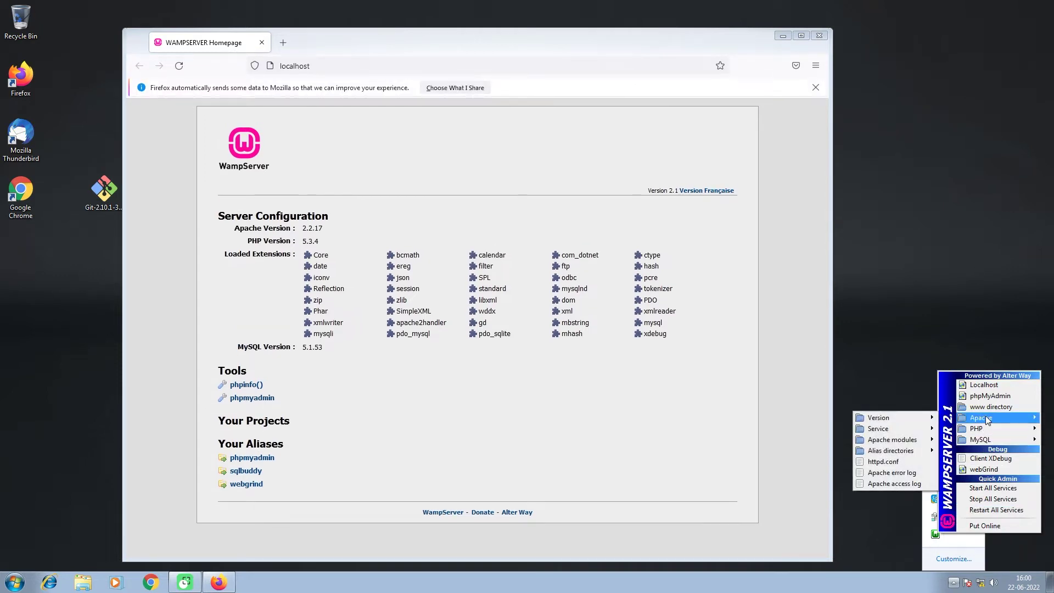
mouse_move(916, 441)
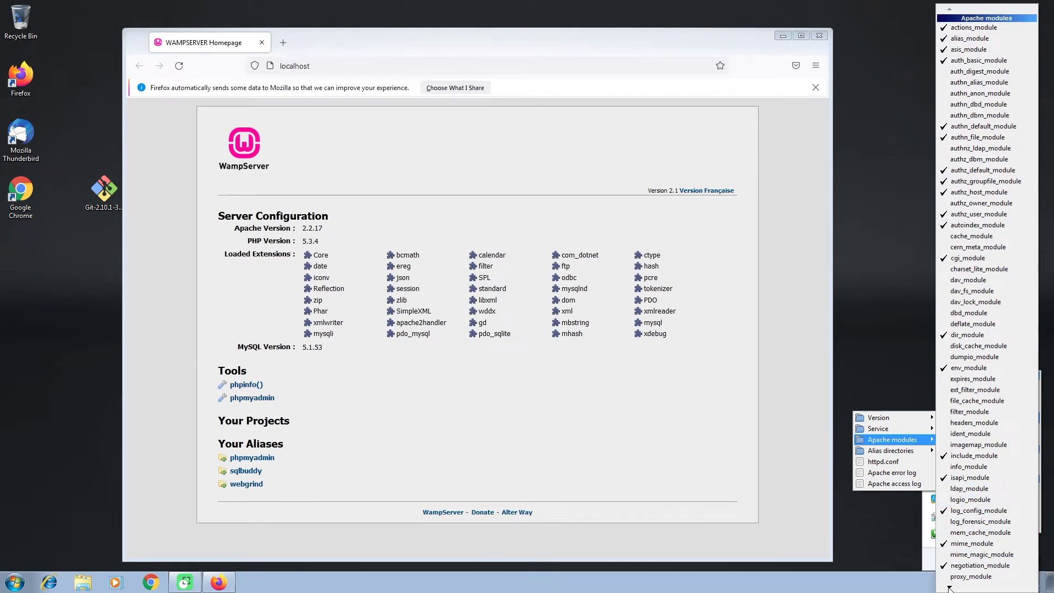
mouse_move(950, 588)
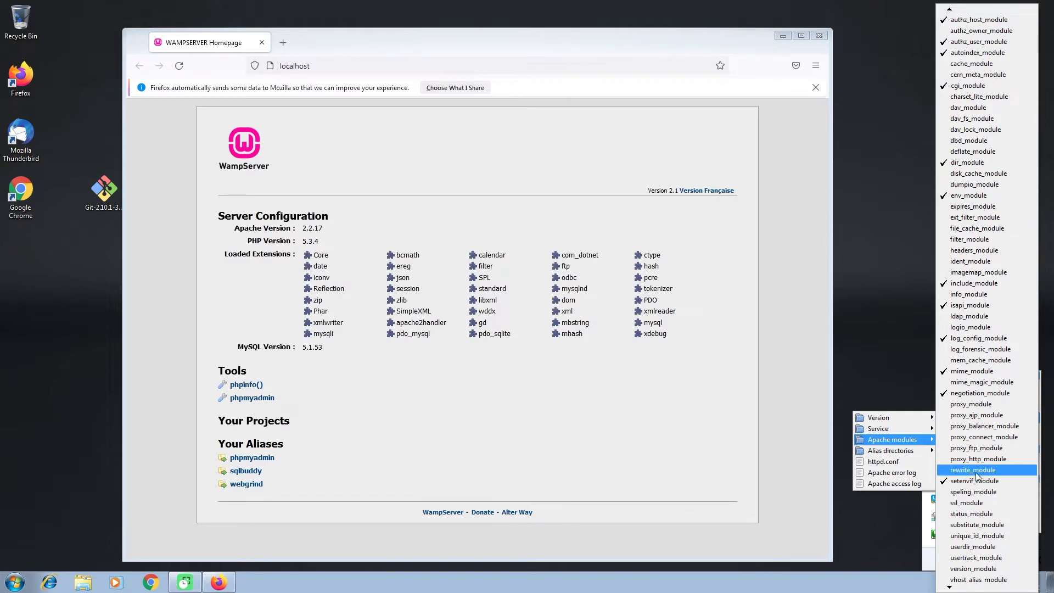
left_click(959, 471)
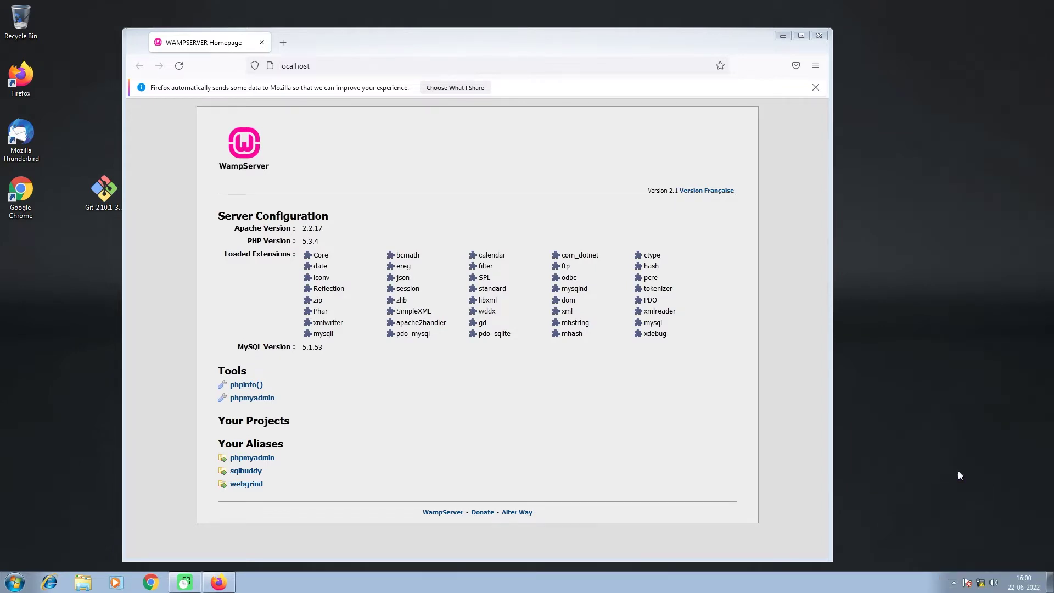
Check the status of rewrite_module in WampServer's list of Apache modules
left_click(954, 582)
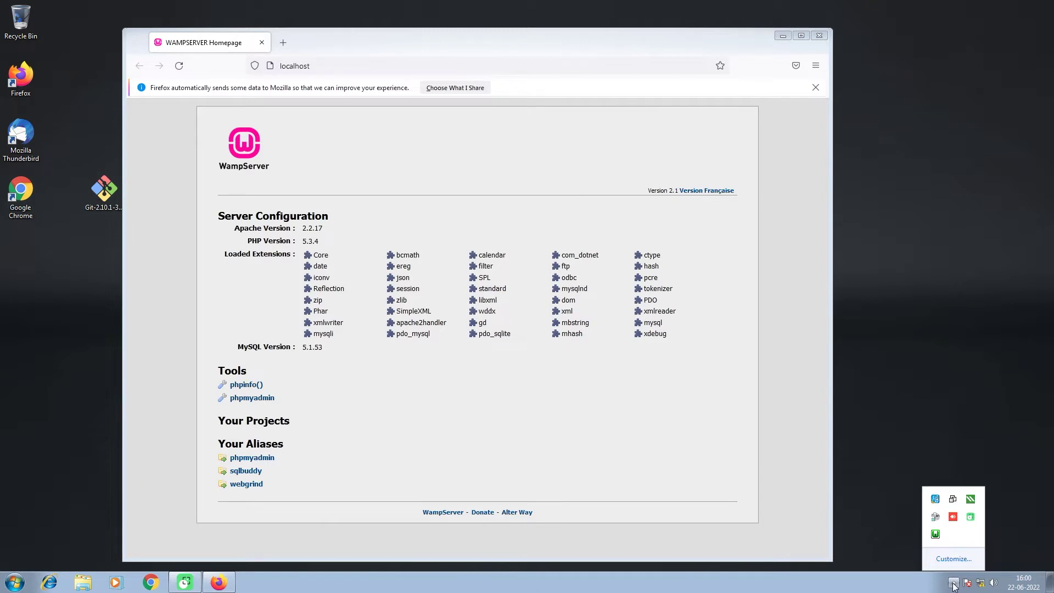
left_click(936, 535)
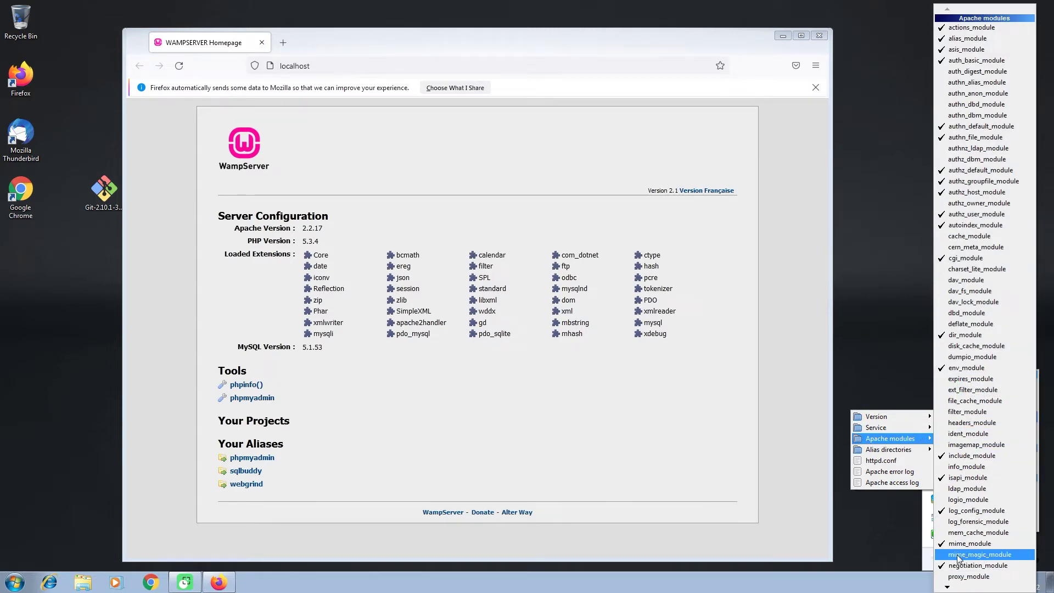
mouse_move(948, 588)
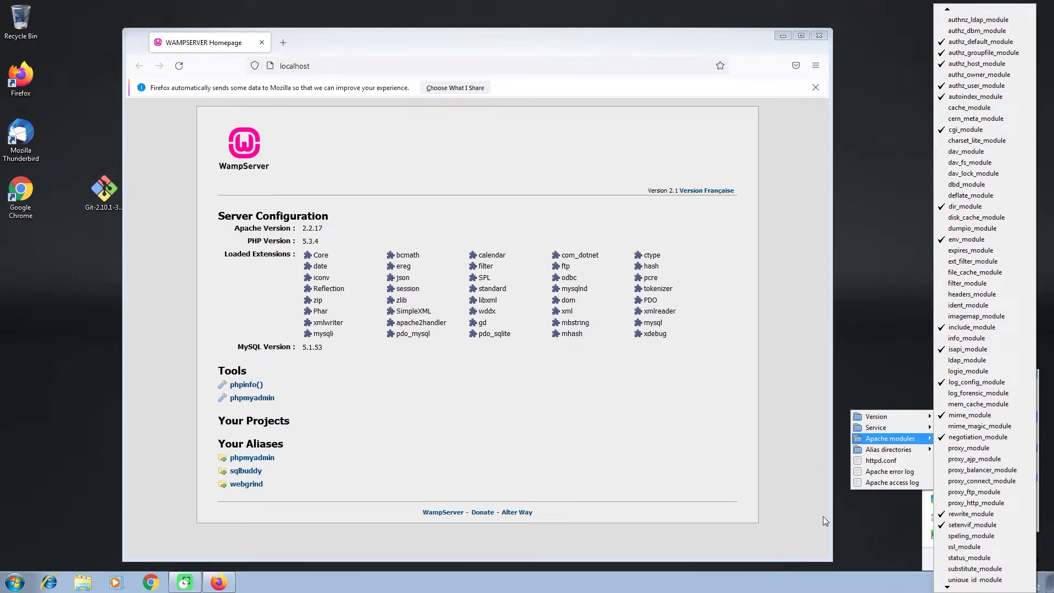
left_click(872, 360)
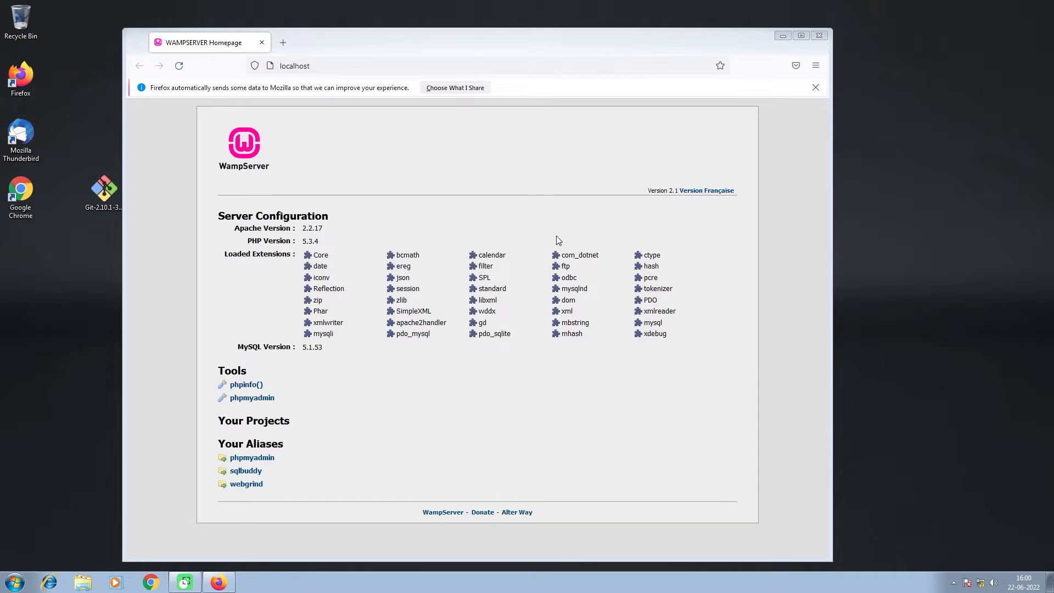
Restart all WampServer services
left_click(954, 583)
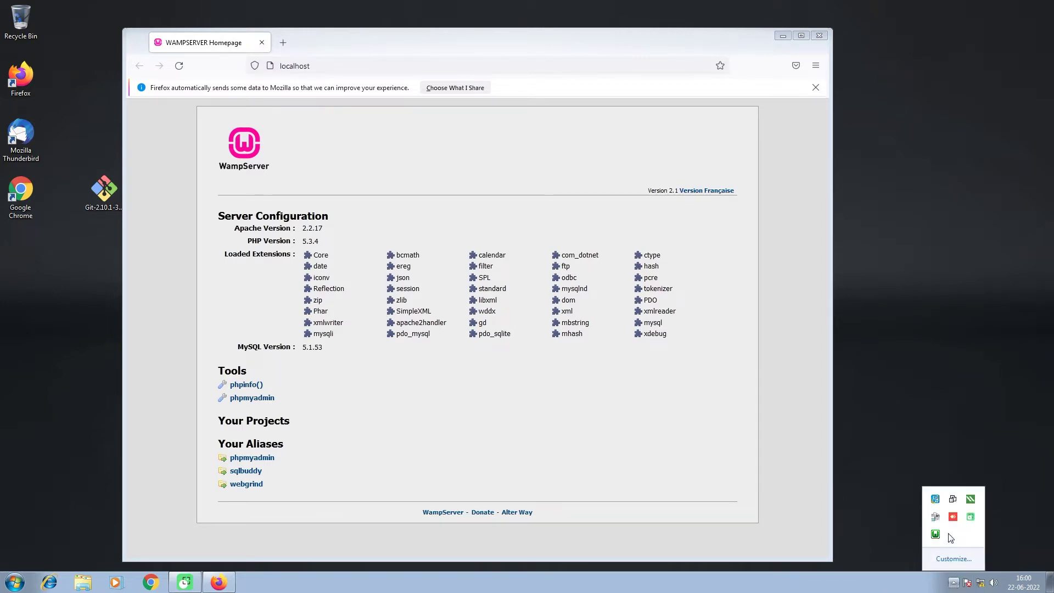
left_click(936, 534)
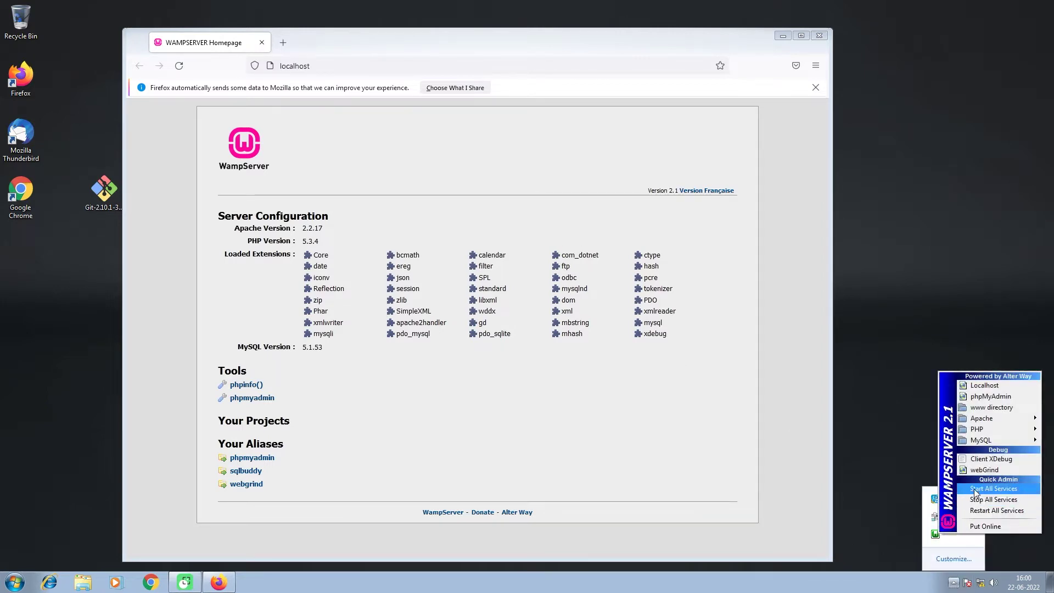
left_click(973, 512)
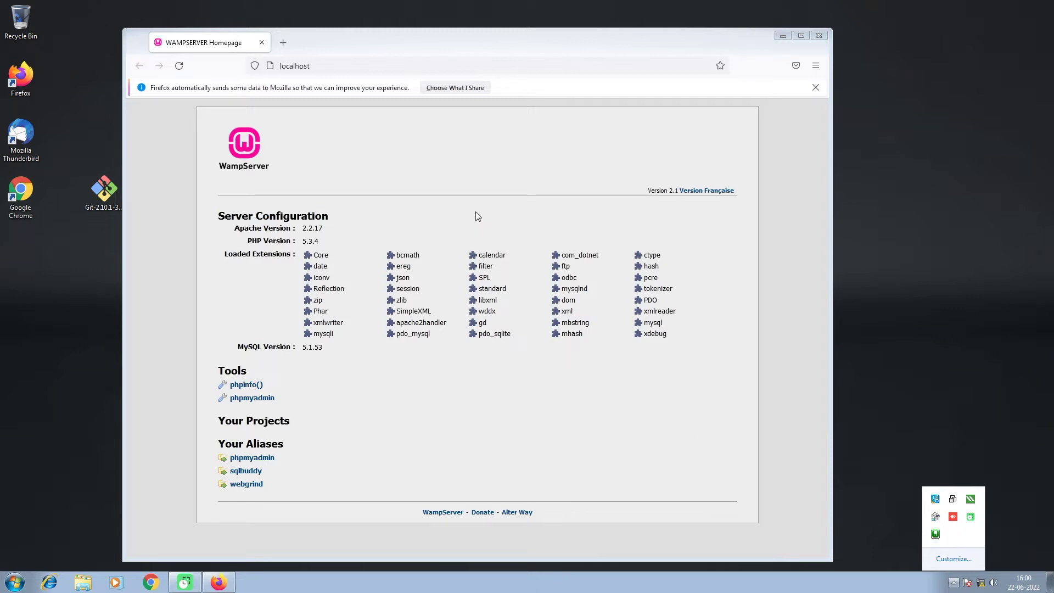
Close the Firefox window showing the WampServer homepage
left_click(248, 44)
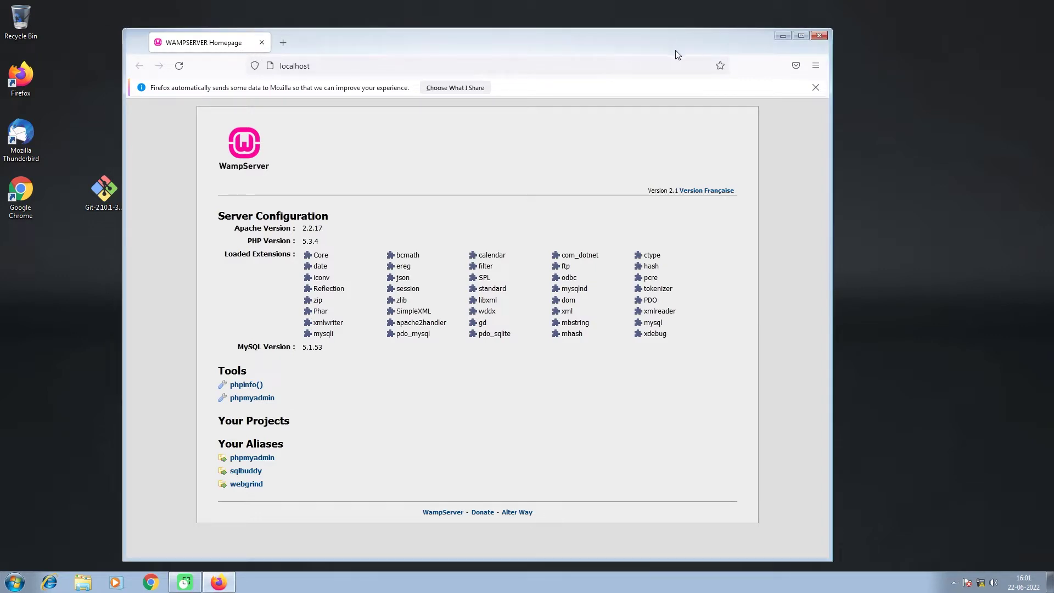
left_click(326, 68)
key("Escape")
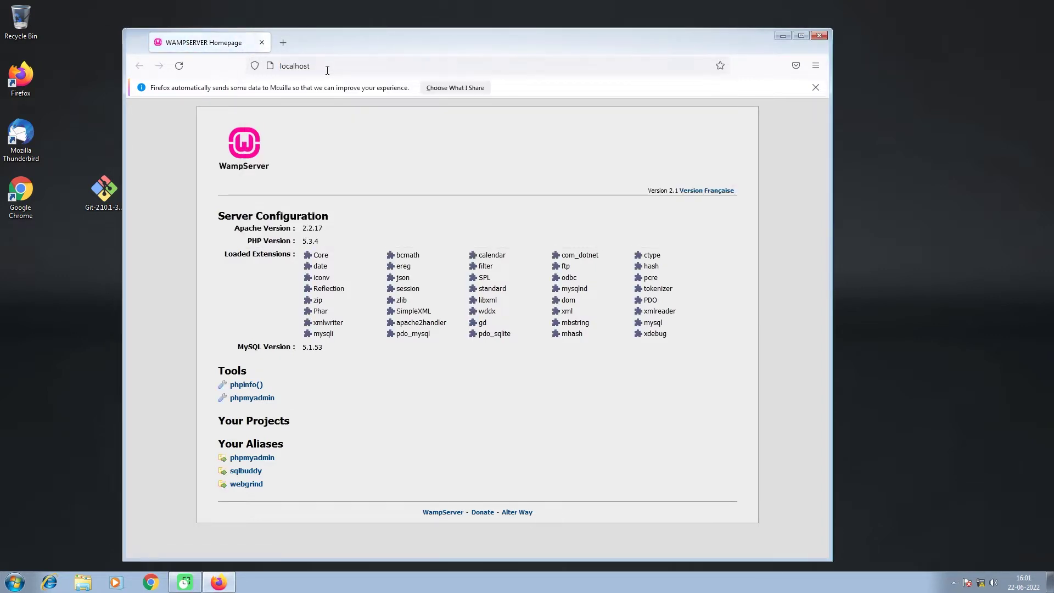
left_click_drag(405, 40, 482, 43)
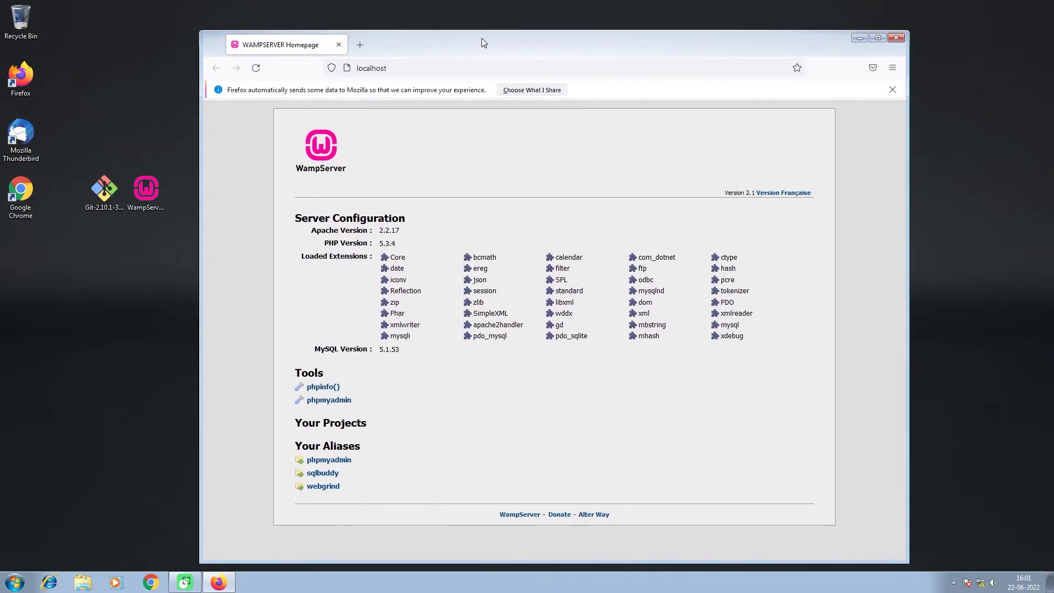
left_click(896, 38)
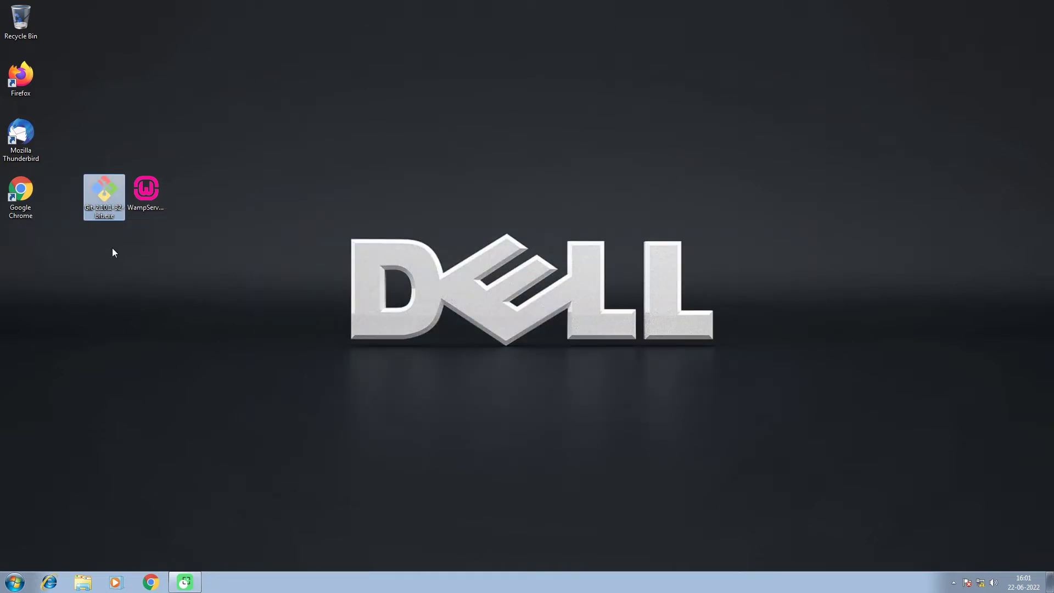
Start the Git 2.10.1 installer and keep the default destination folder, components and Git Start Menu folder
double_click(107, 193)
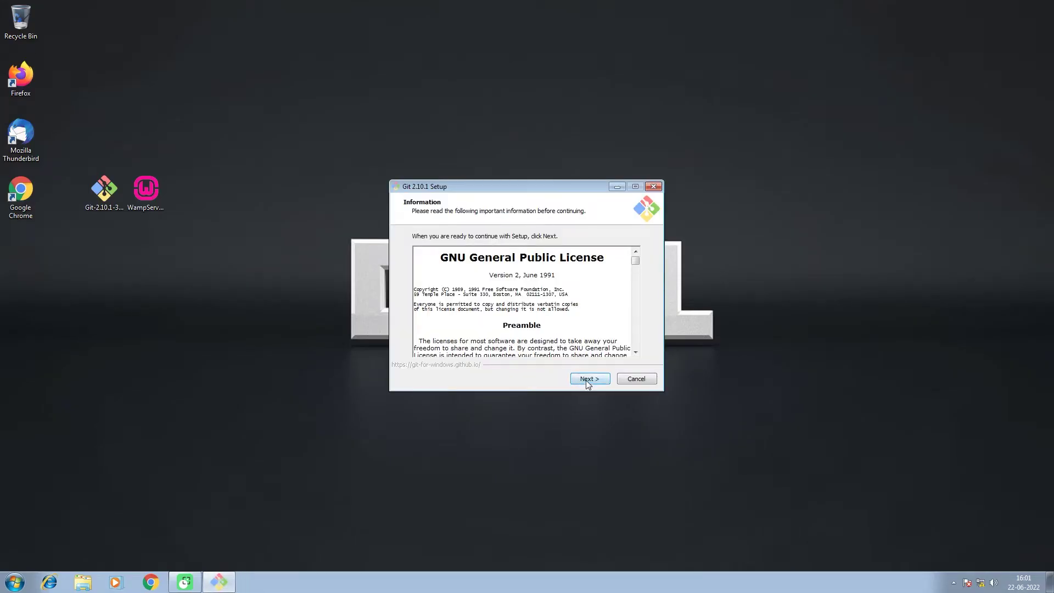
left_click(587, 379)
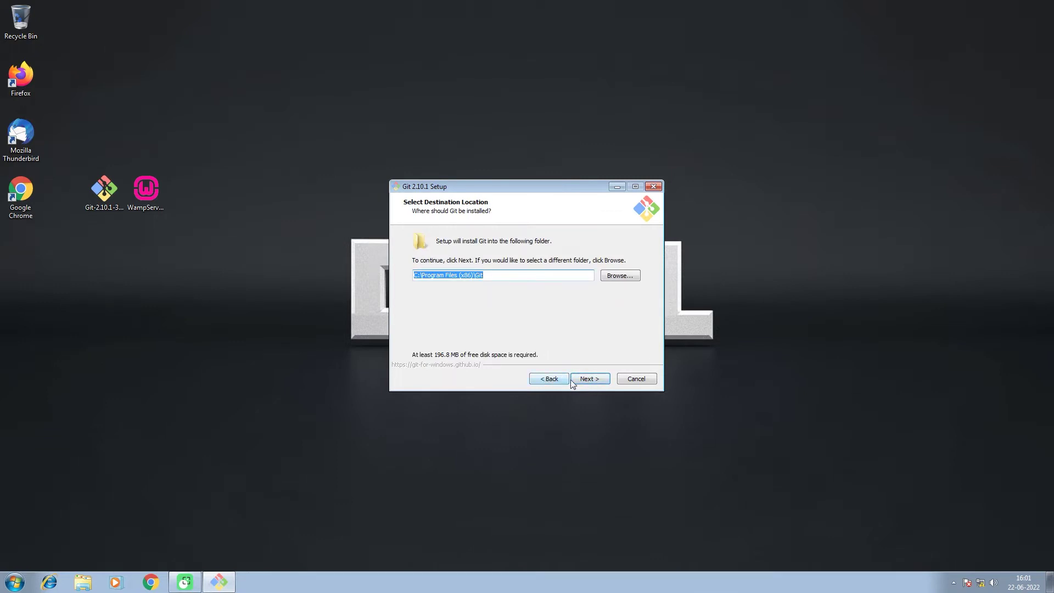
left_click(591, 382)
left_click(592, 381)
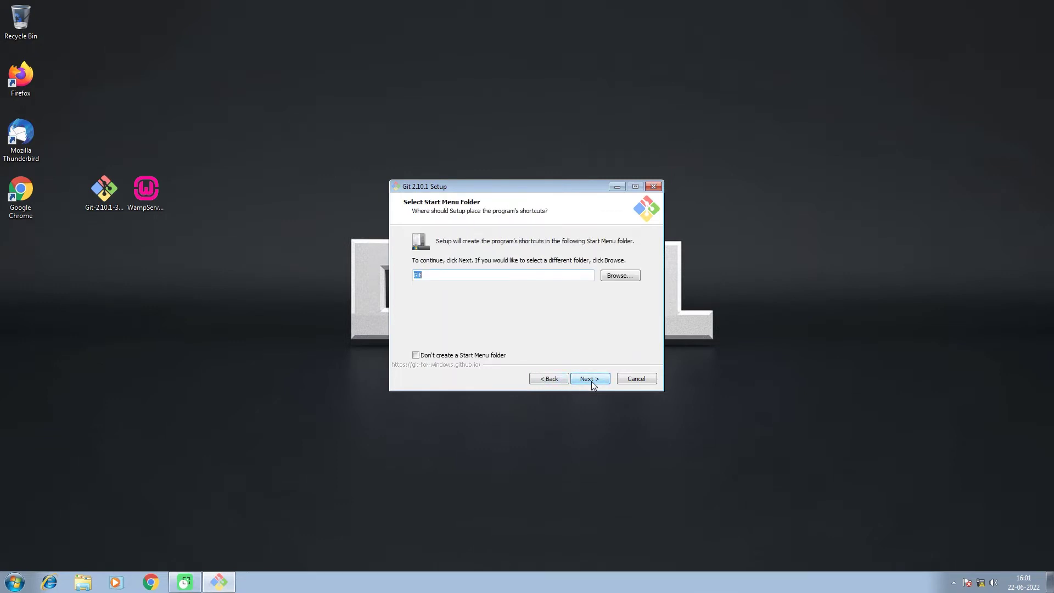
left_click(592, 381)
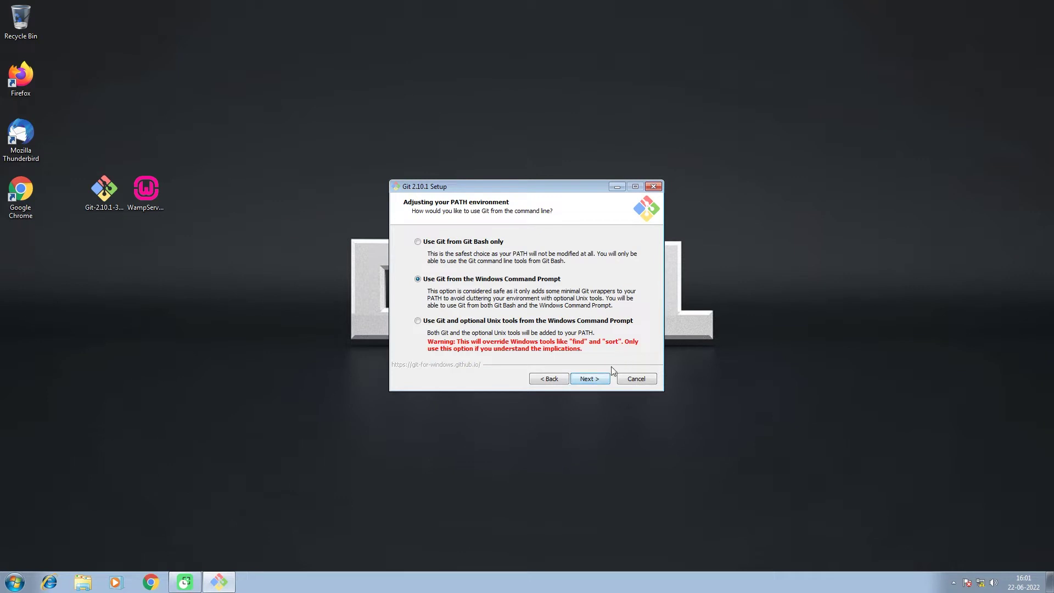
Install Git for use from the Windows Command Prompt, with file system caching and Git Credential Manager enabled, and finish the setup
left_click(594, 379)
left_click(594, 378)
left_click(594, 378)
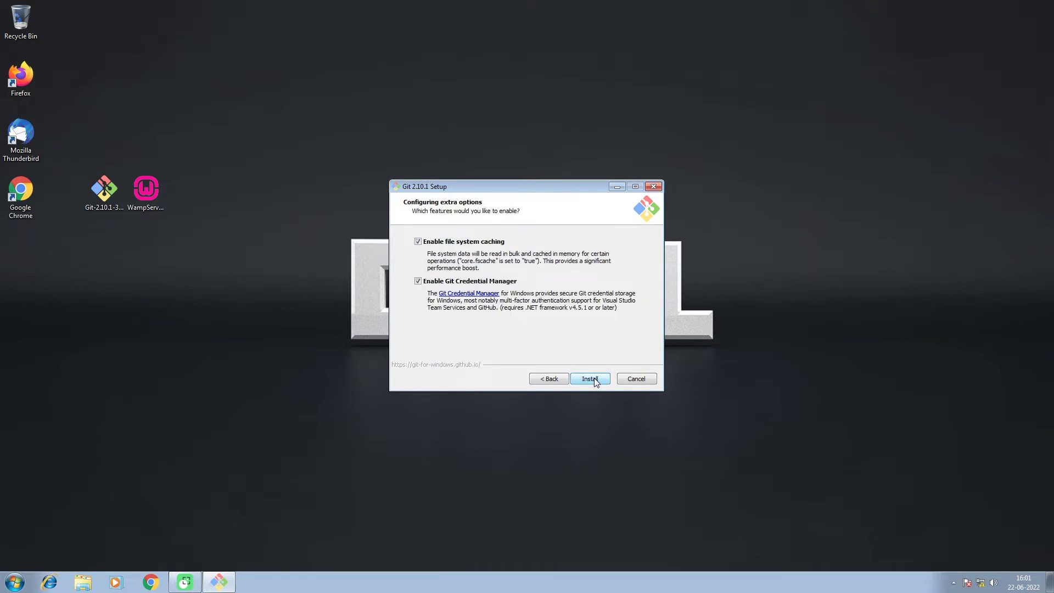
left_click(594, 379)
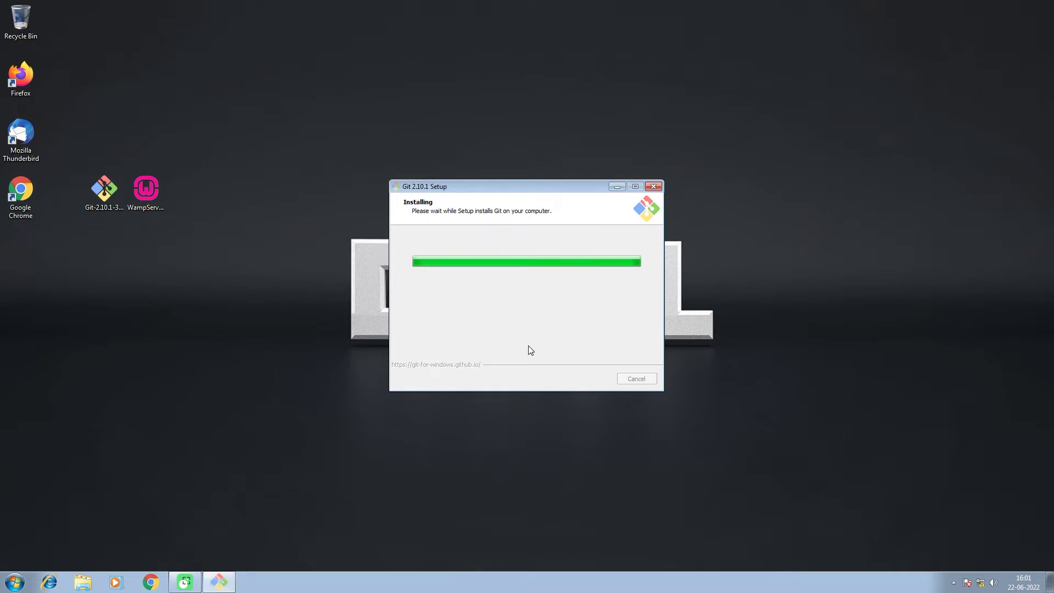
left_click(492, 283)
left_click(587, 378)
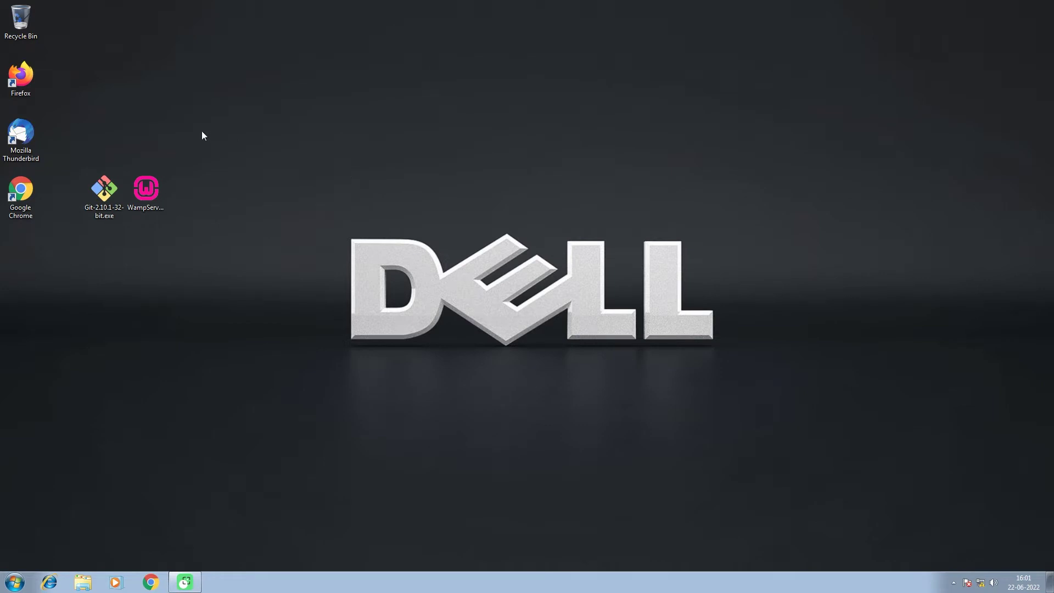
Create a folder named repo on Local Disk (C:) and open it
left_click(20, 579)
left_click(171, 458)
double_click(387, 241)
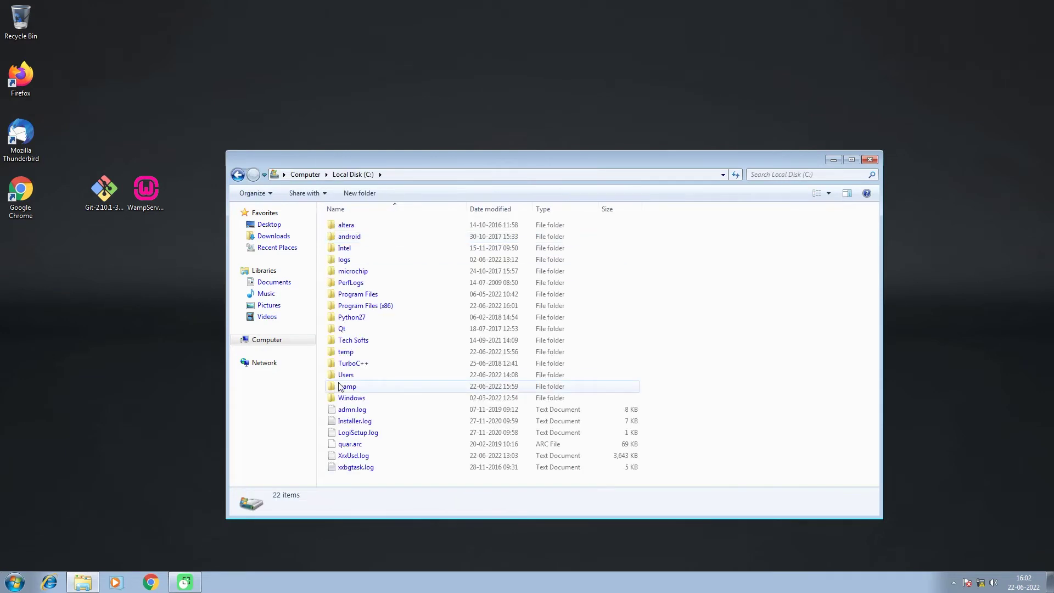
right_click(832, 302)
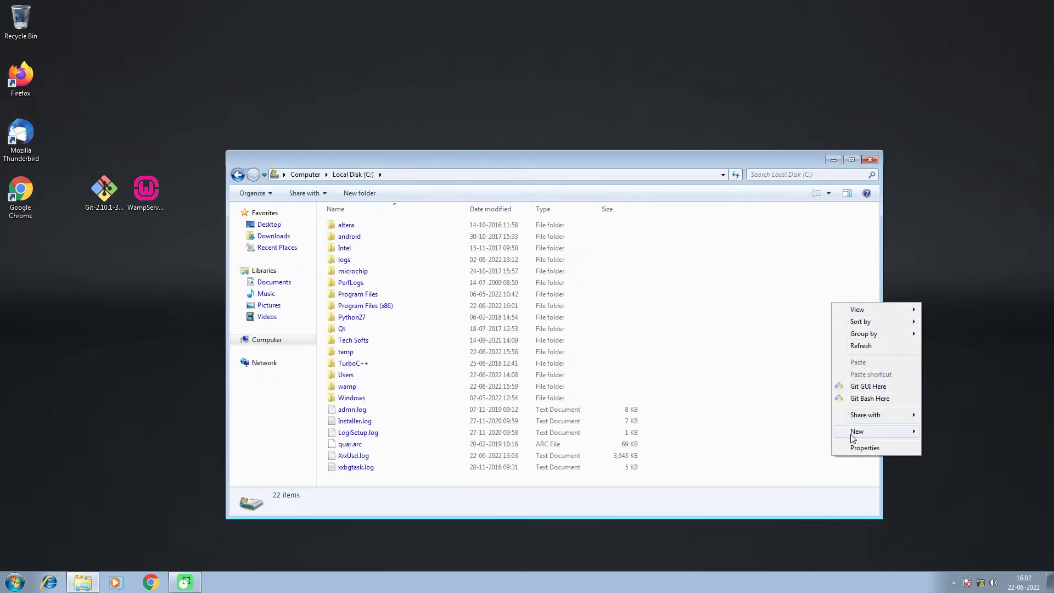
mouse_move(850, 436)
left_click(945, 433)
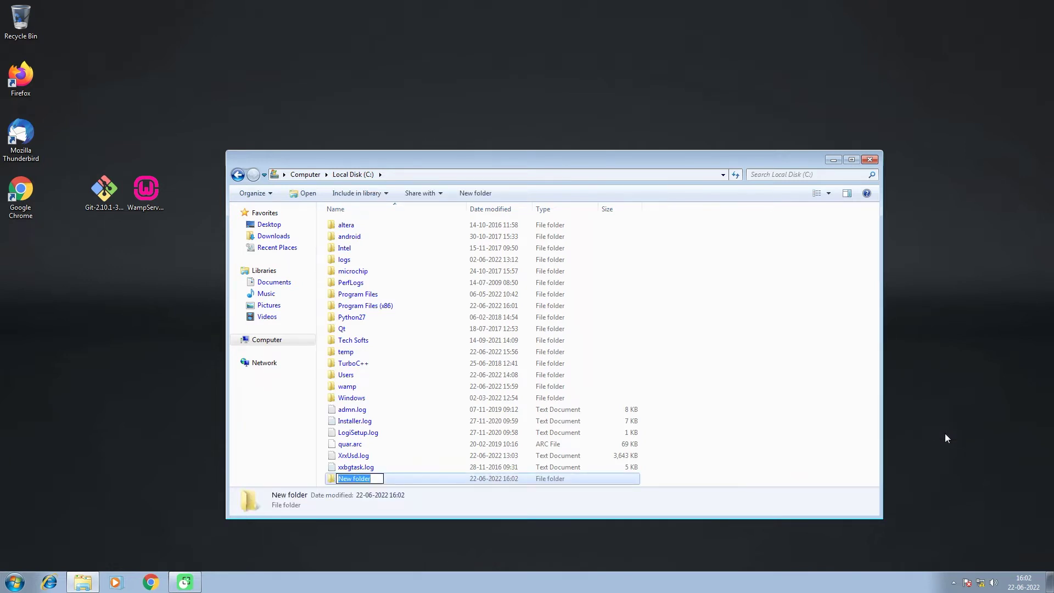
type("repo")
key("Return")
key("Return")
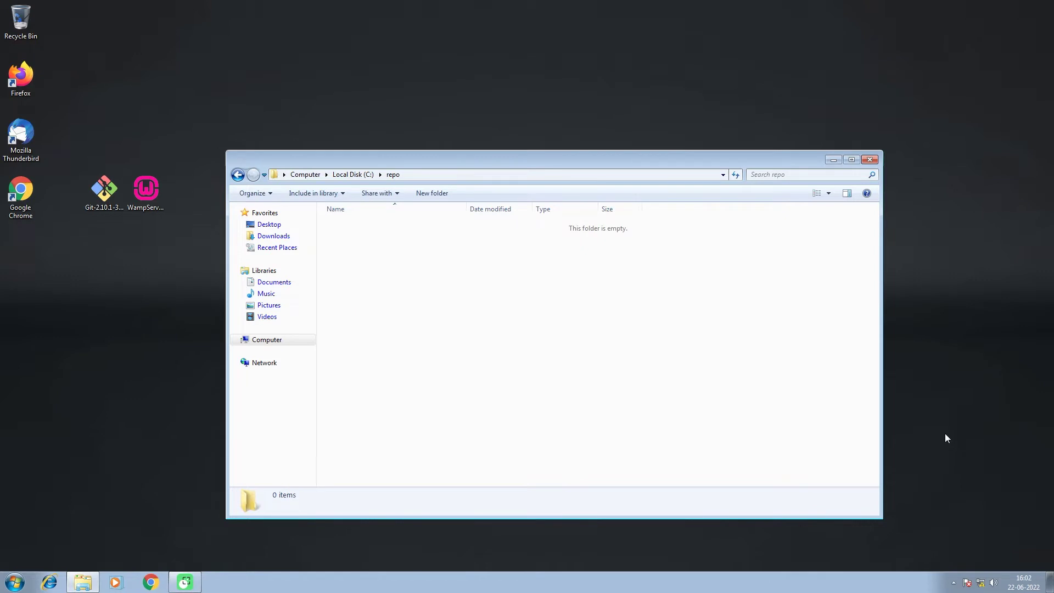
Initialize a bare Git repository named first inside C:\repo using Git Bash with git init --bare first, and close the terminal
left_click_drag(630, 162, 731, 84)
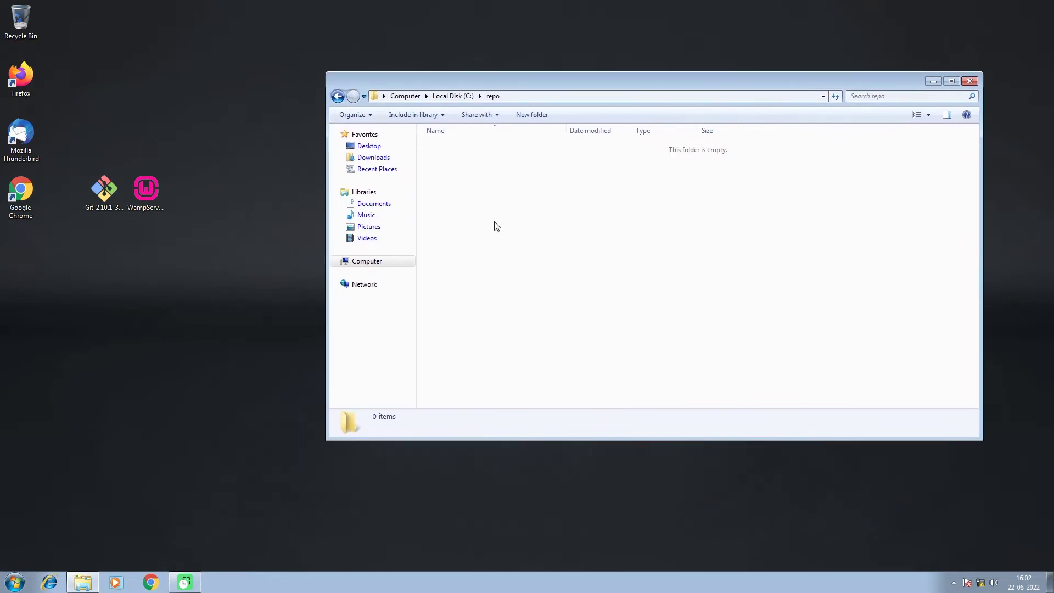
right_click(509, 183)
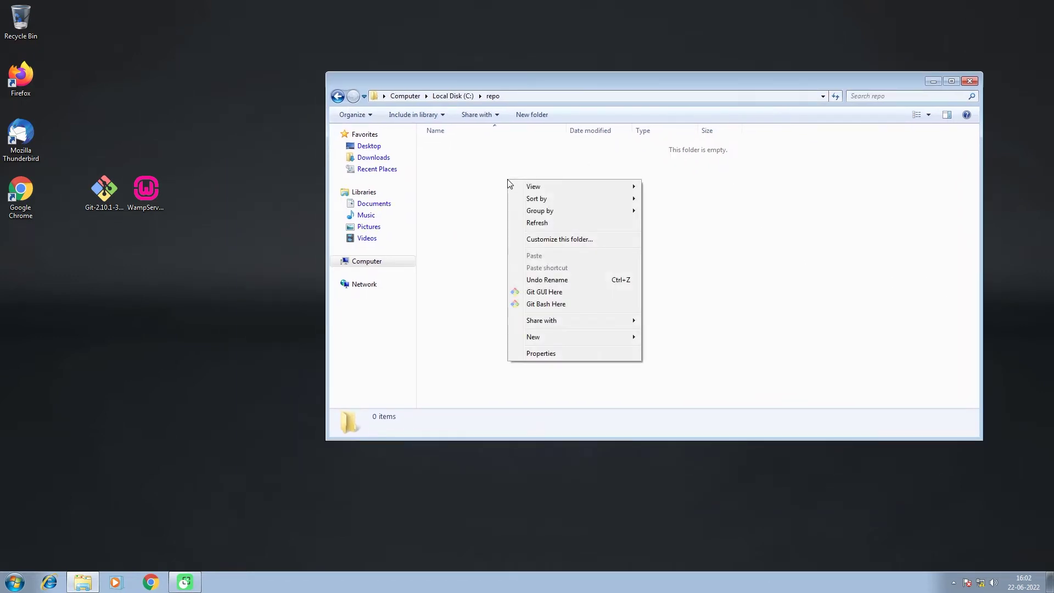
left_click(550, 304)
left_click_drag(186, 60, 640, 201)
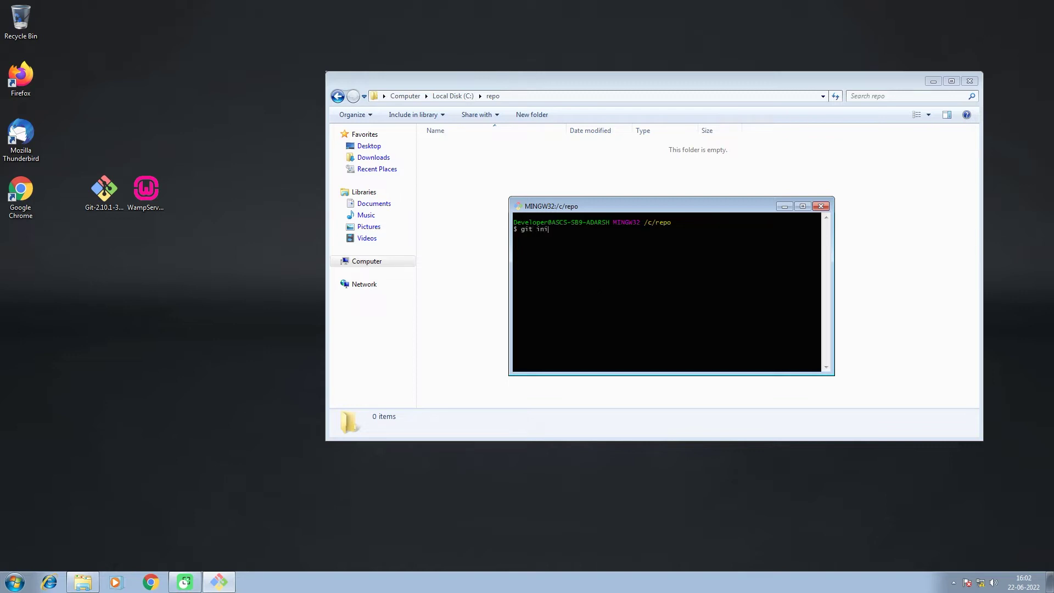
type("are")
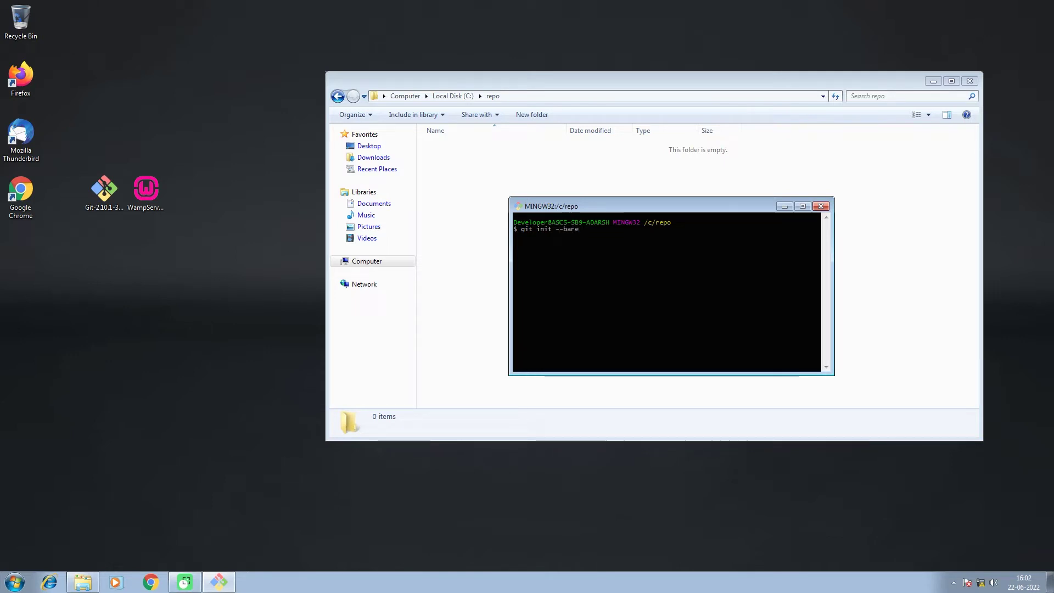
type("first")
key("Return")
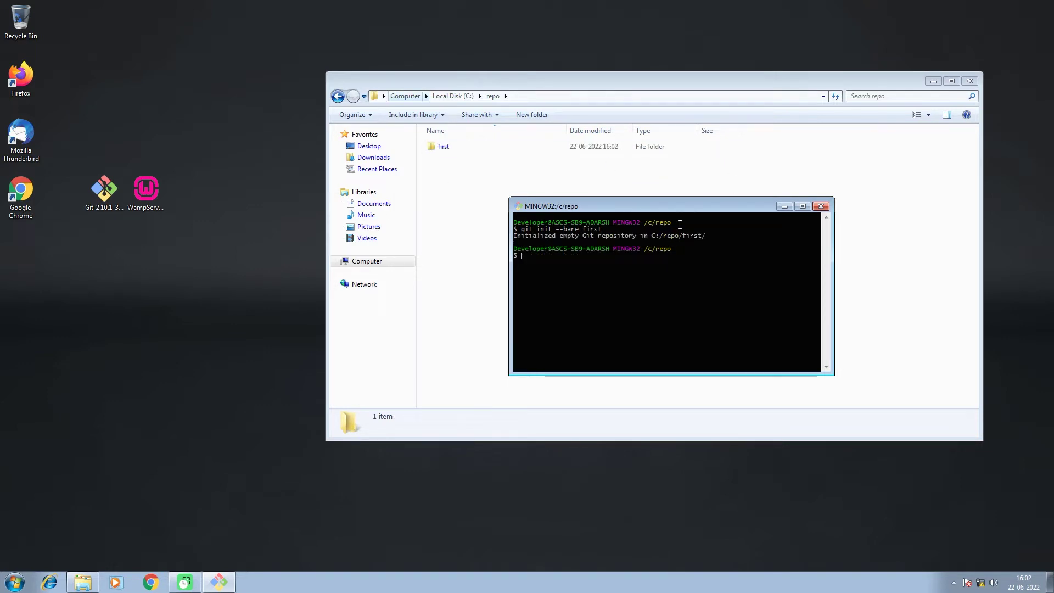
left_click(821, 206)
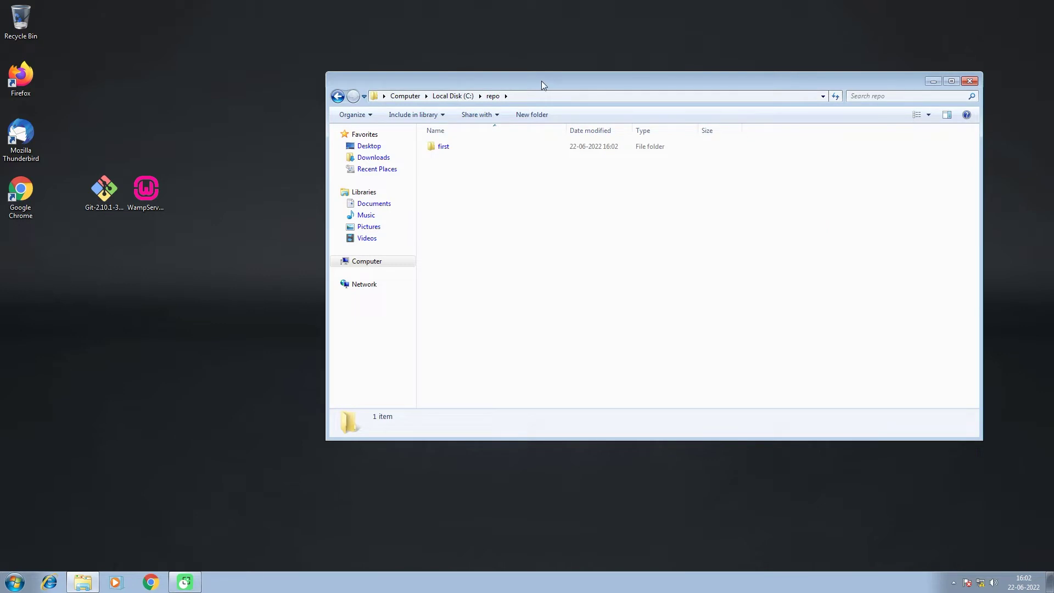
Open Git Bash on the desktop and clone the repository from c:/repo/first there
left_click_drag(542, 81, 646, 63)
left_click(229, 270)
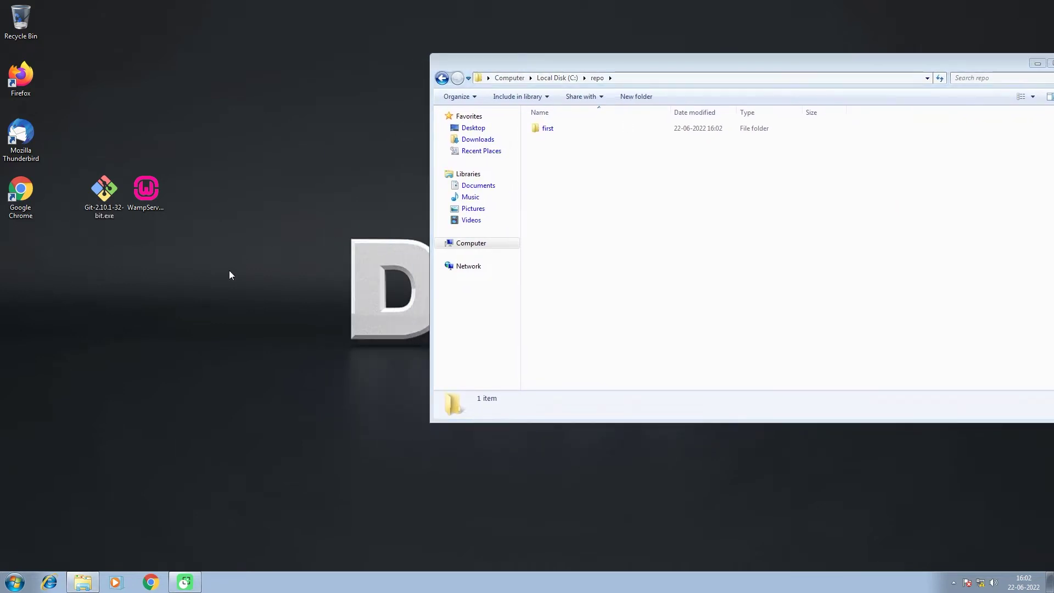
right_click(230, 273)
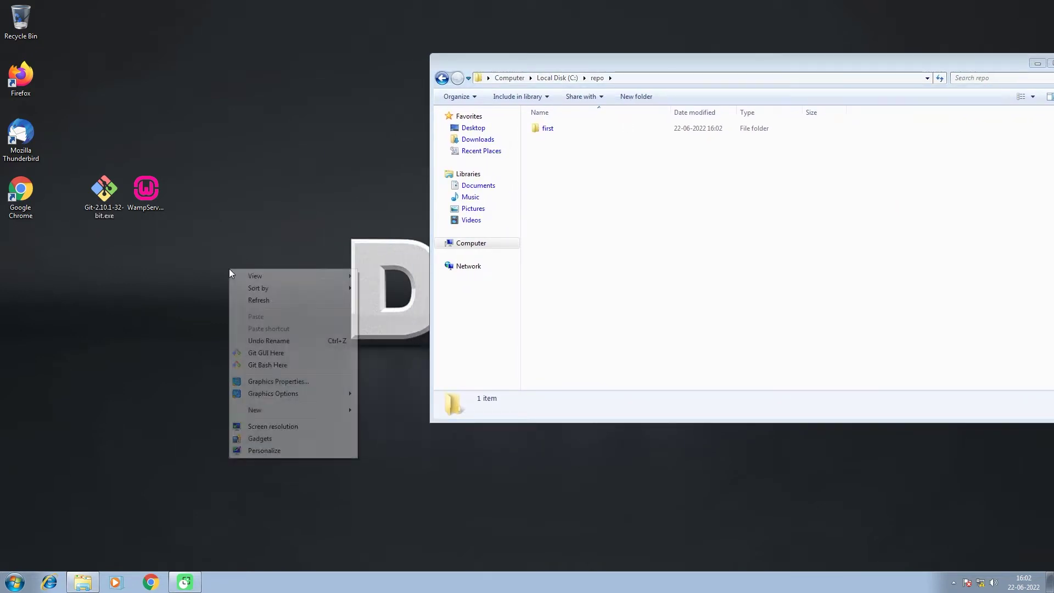
left_click(268, 365)
left_click_drag(248, 92, 248, 261)
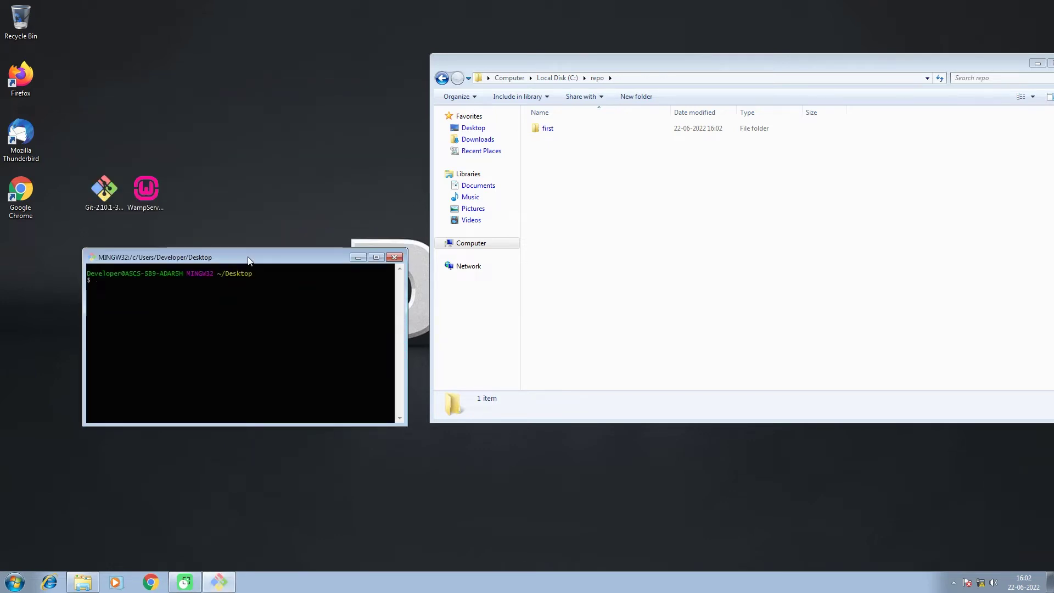
left_click(992, 562)
left_click(314, 384)
type("git clone c:/repo/first")
key("Return")
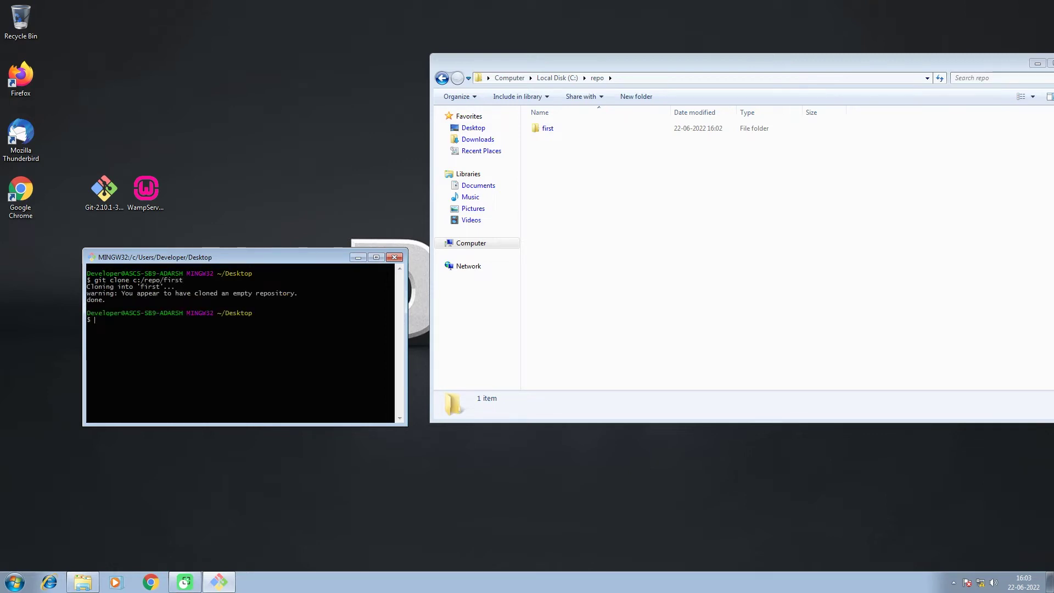
Change into the cloned first directory and check its state with git status
type("cd first")
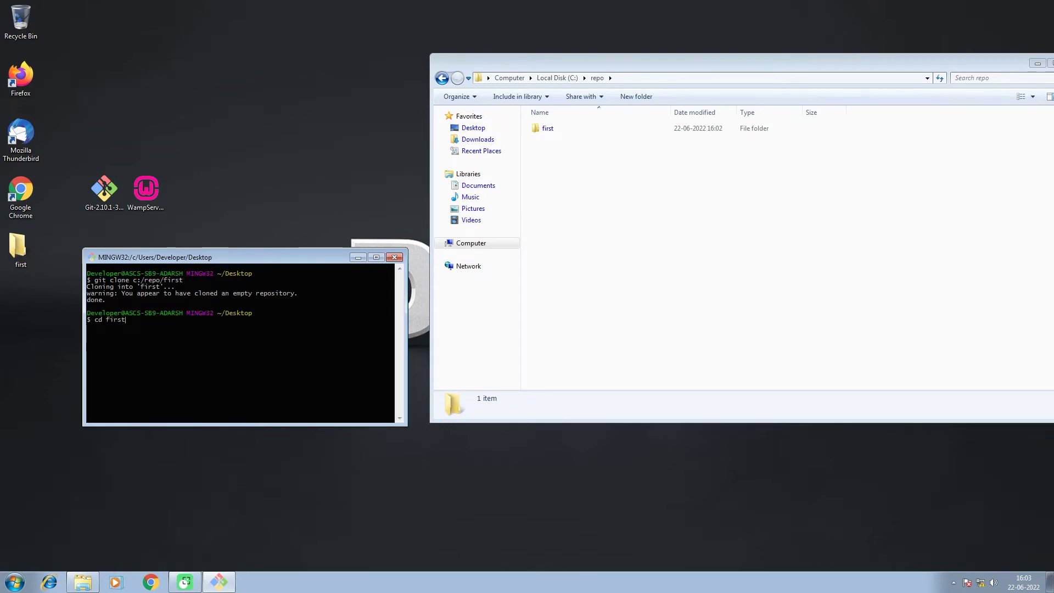
key("Return")
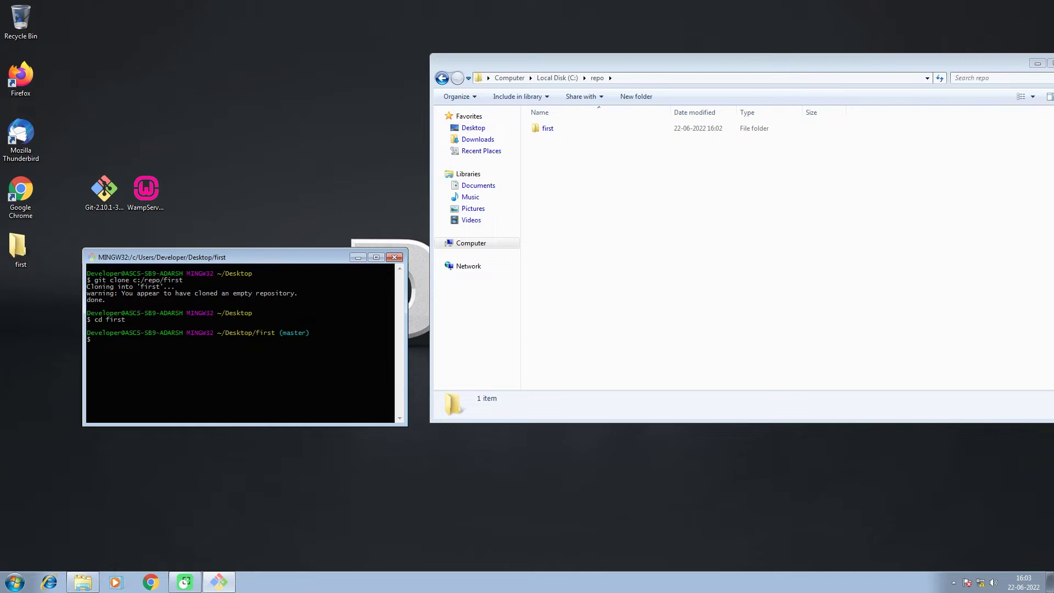
type("git status")
key("Return")
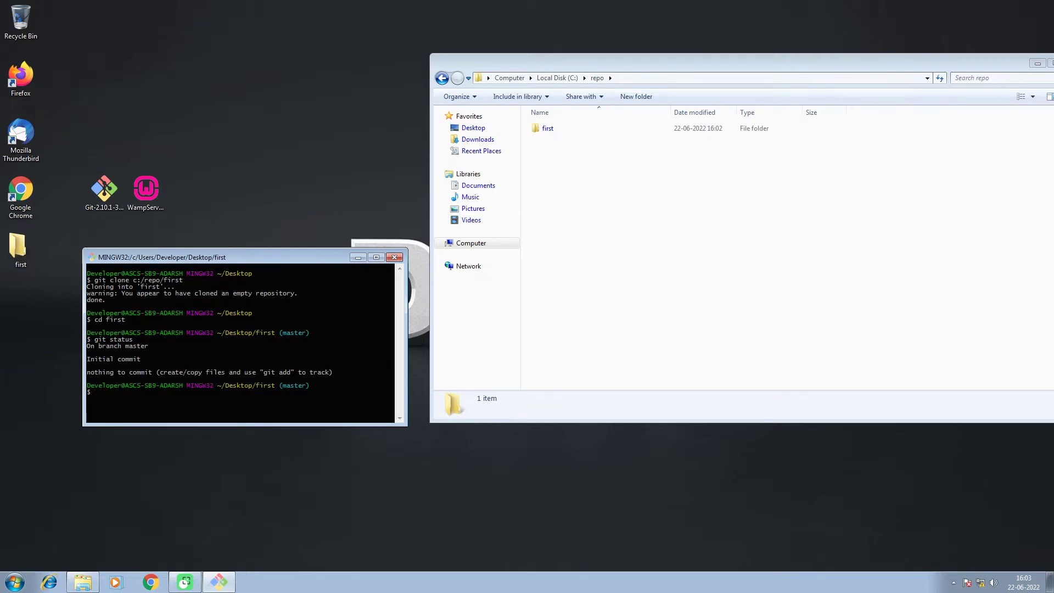
Append "Testing" to test.txt in the clone with echo and check the repository with git status
type("echo \"Testing\">>test.txt")
key("Return")
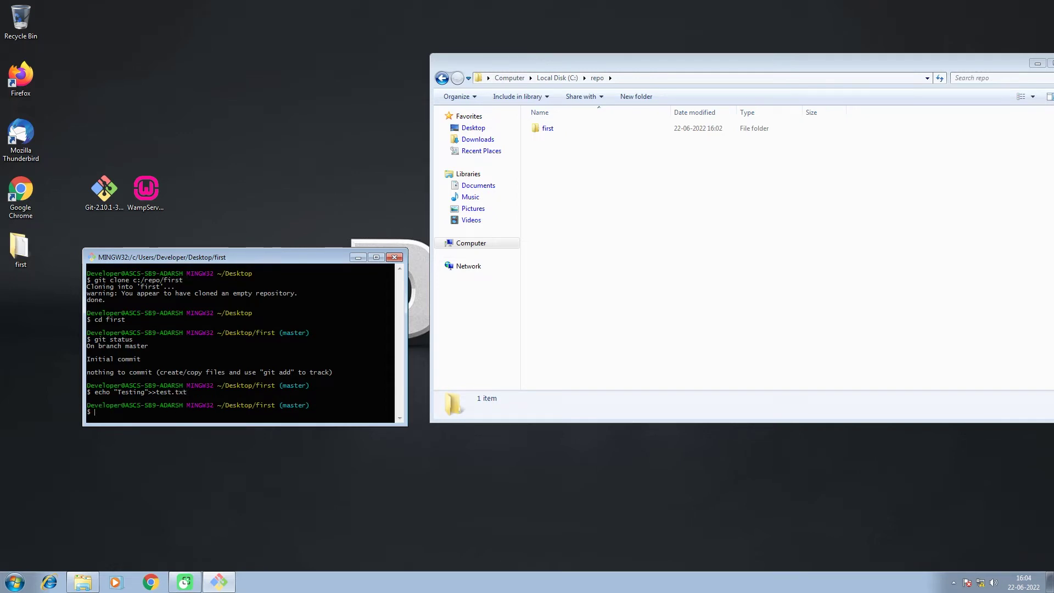
type("git stat")
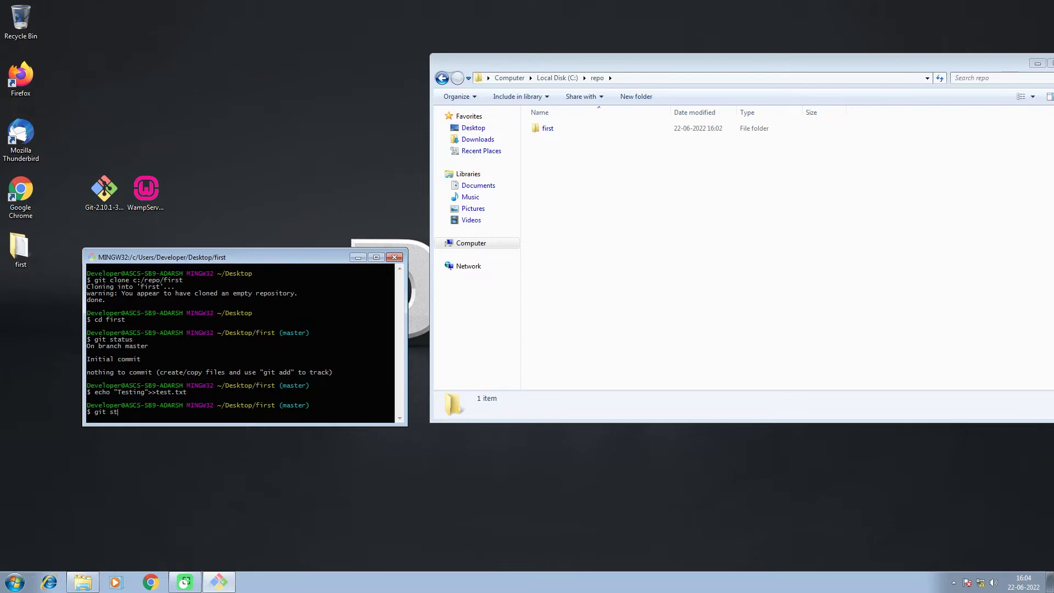